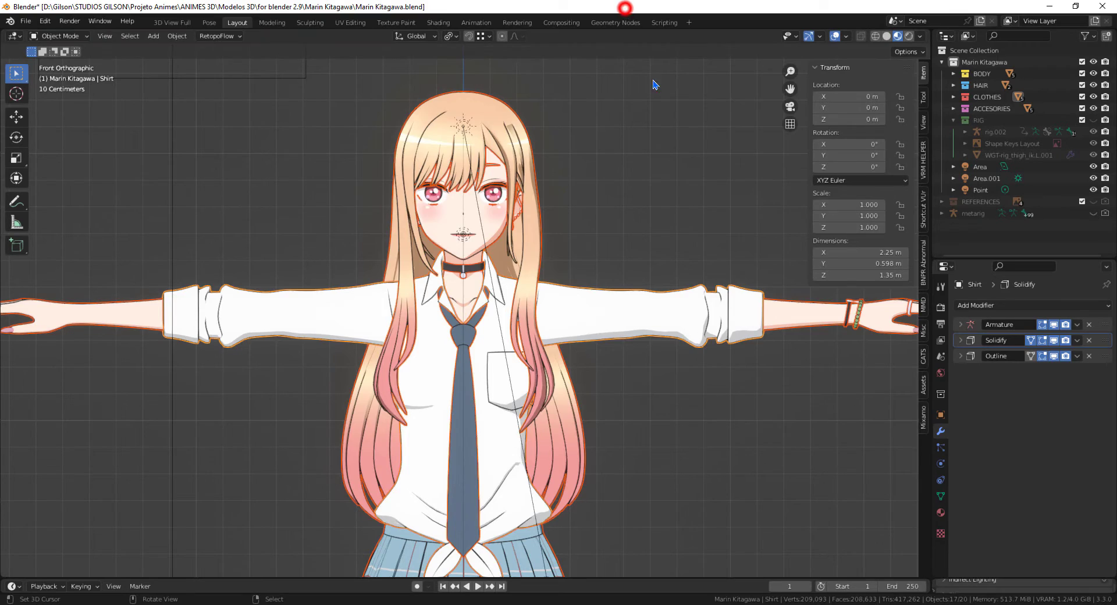
# Examine the wireframe meshes of all the character's objects in Edit Mode and return to Object Mode
pyautogui.press('Tab')
pyautogui.click(629, 378)
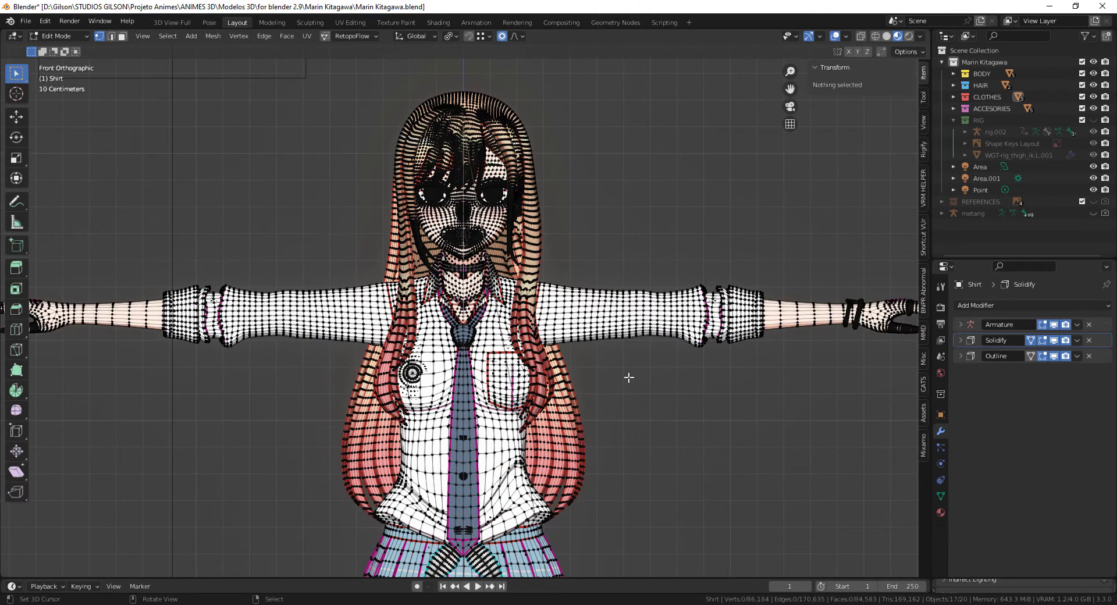
pyautogui.press('a')
pyautogui.click(629, 378)
pyautogui.press('Tab')
pyautogui.click(661, 324)
pyautogui.click(661, 326)
pyautogui.click(698, 342)
pyautogui.click(666, 292)
pyautogui.click(529, 169)
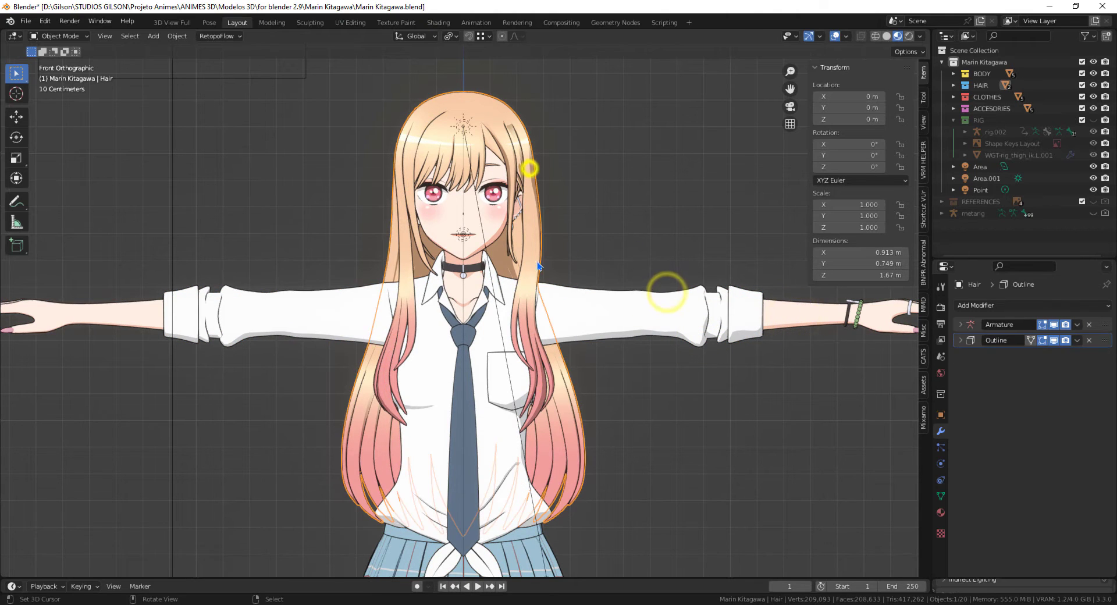
pyautogui.click(704, 414)
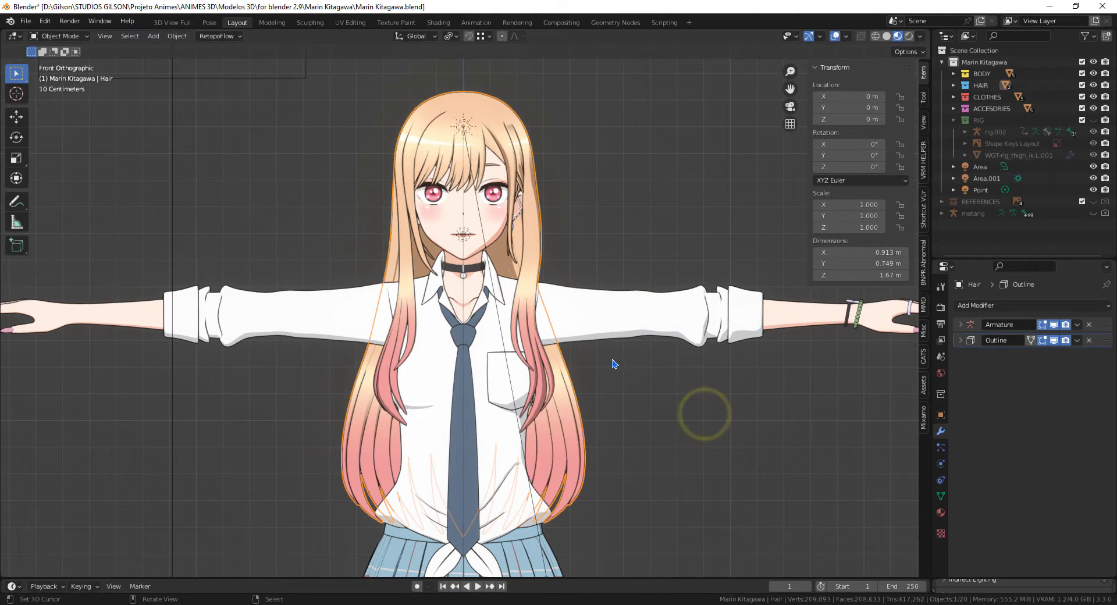
pyautogui.click(662, 330)
# Hide the Area, Area.001 and Point lights and select all the remaining visible objects of the character
pyautogui.press('a')
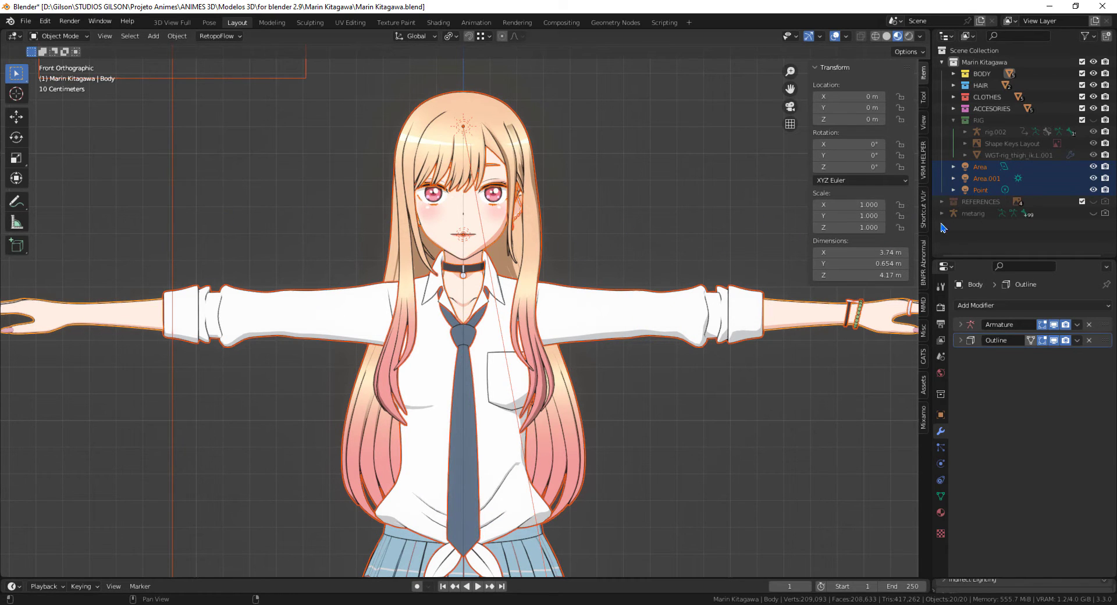
pyautogui.click(674, 256)
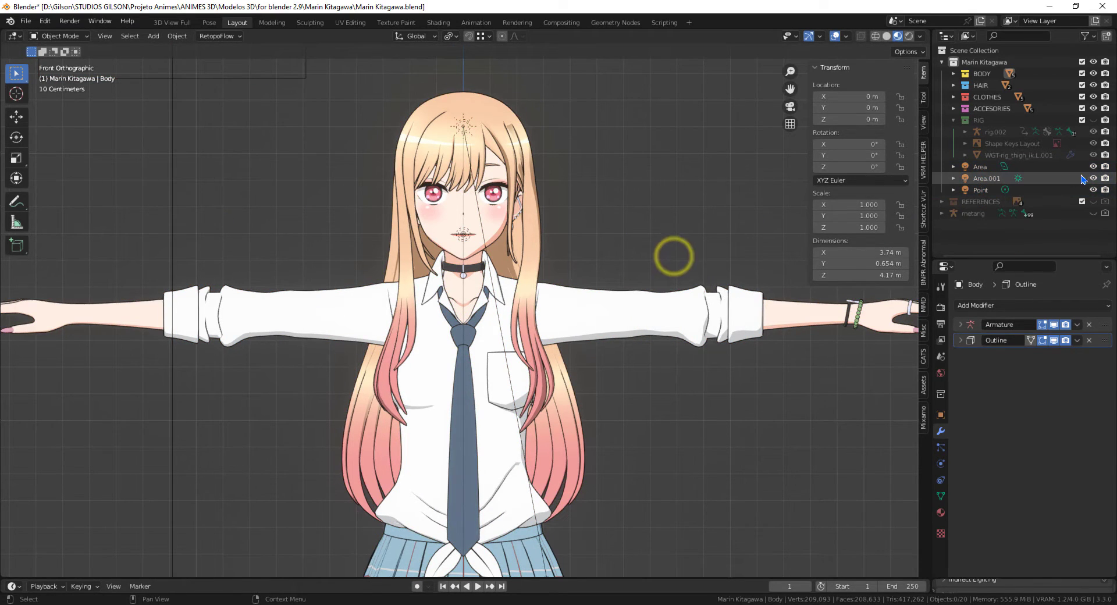
pyautogui.moveTo(1093, 167); pyautogui.dragTo(1093, 190)
pyautogui.click(623, 299)
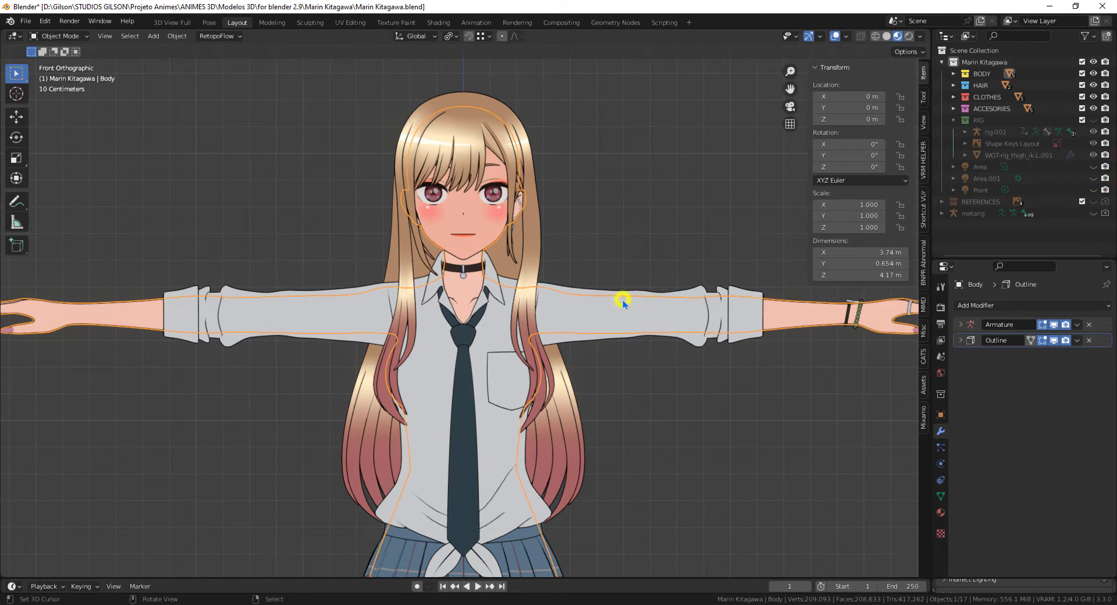
pyautogui.press('a')
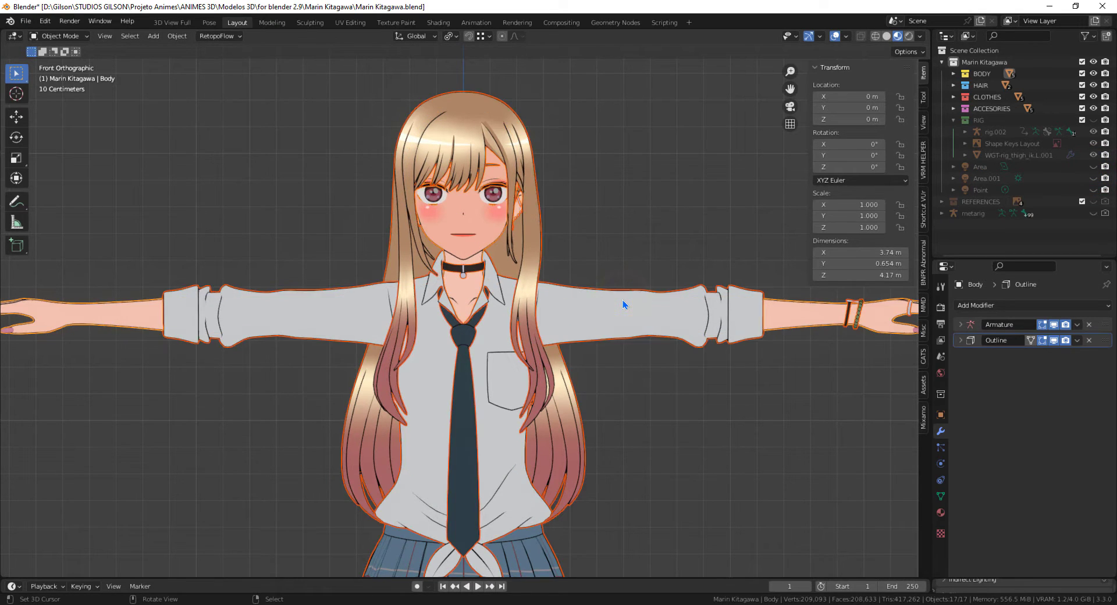
# Start an FBX export limited to the selected objects and enlarge the export dialog and its settings area
pyautogui.click(26, 22)
pyautogui.moveTo(41, 197)
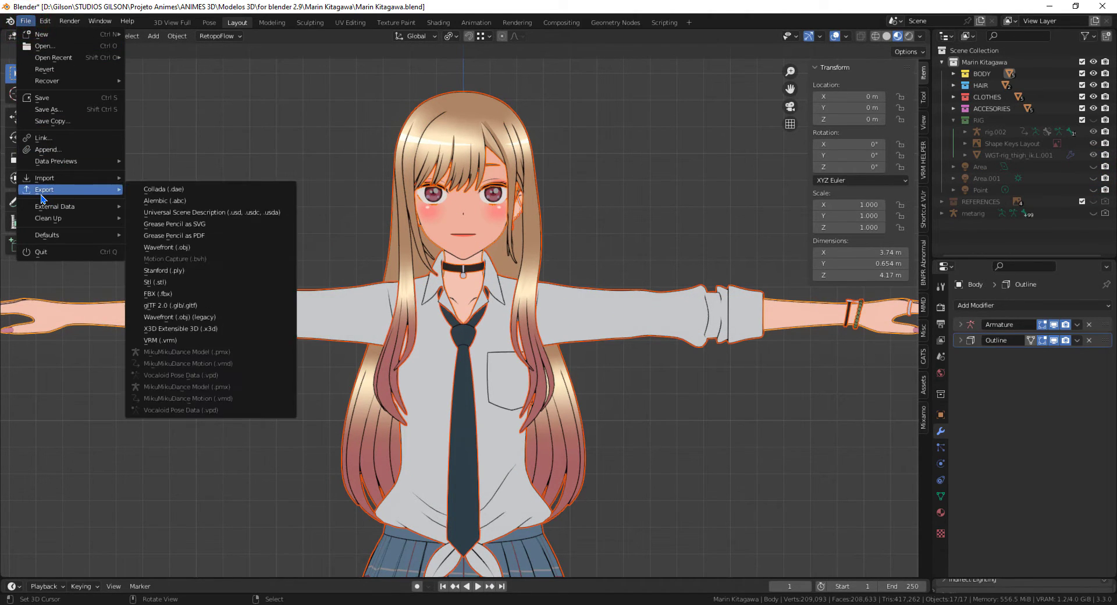
pyautogui.click(151, 295)
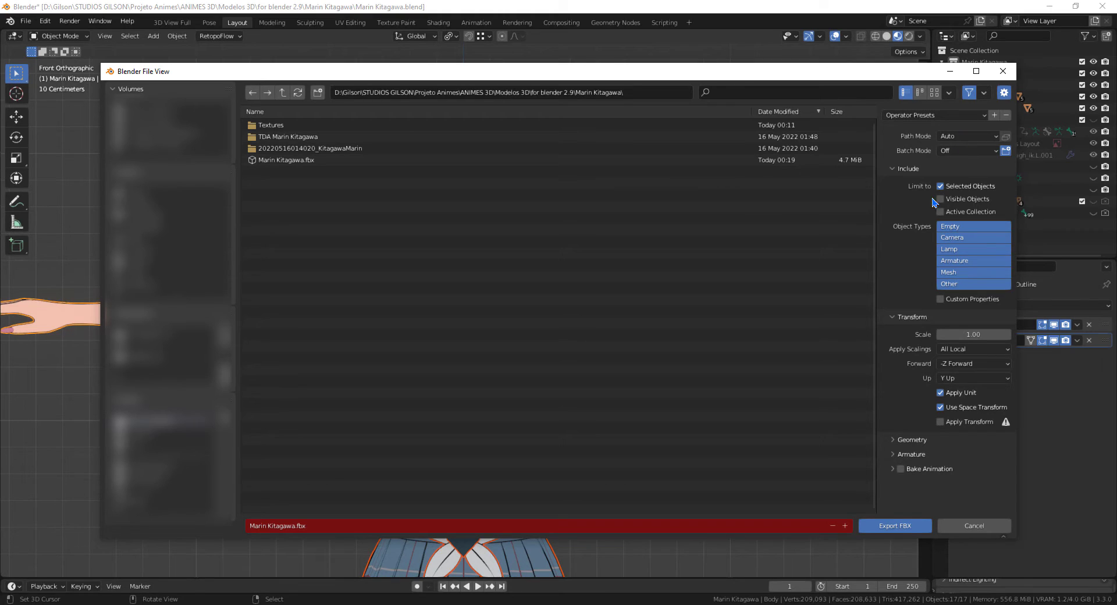
pyautogui.moveTo(1018, 271); pyautogui.dragTo(1055, 271)
pyautogui.moveTo(914, 334); pyautogui.dragTo(781, 346)
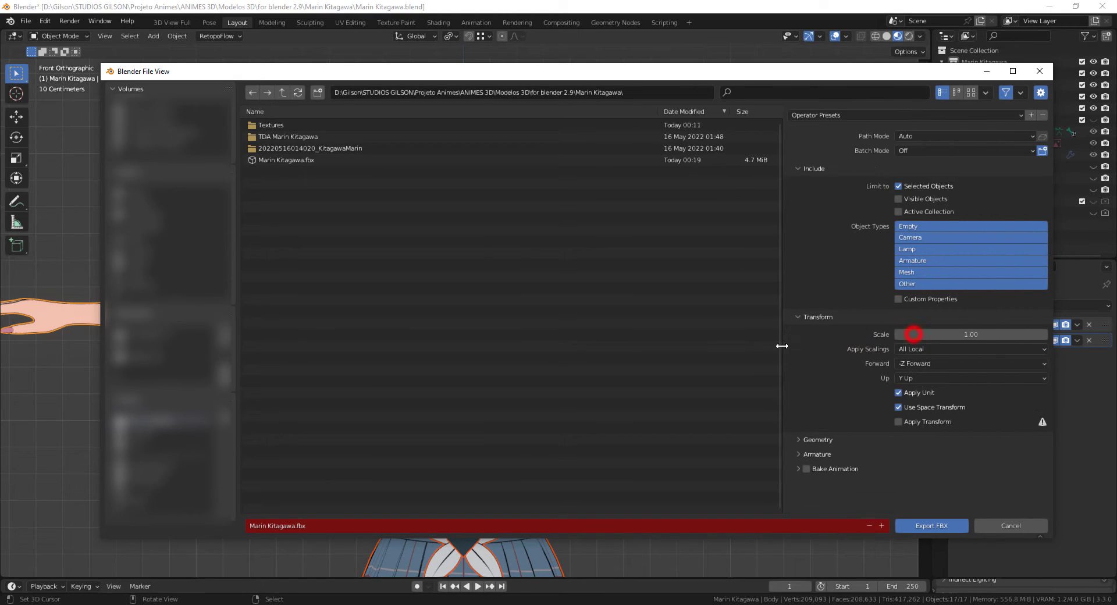
# Review the Geometry, Armature and Bake Animation export options and export the character as FBX into the Marin Kitagawa folder
pyautogui.click(798, 440)
pyautogui.scroll(-2, 837, 387)
pyautogui.click(798, 492)
pyautogui.scroll(-3, 831, 314)
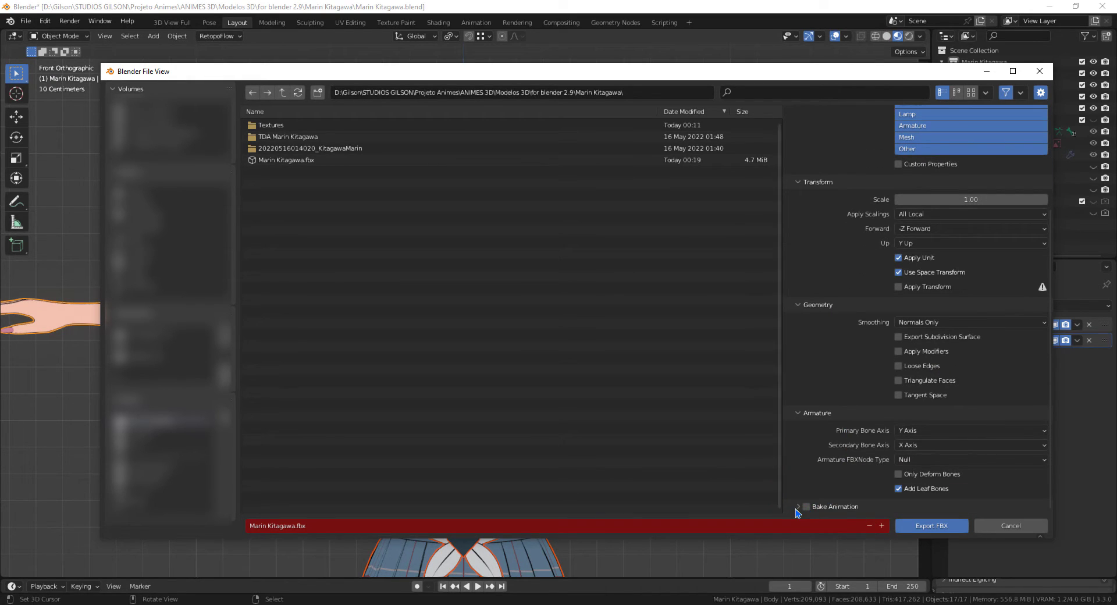
pyautogui.click(797, 507)
pyautogui.scroll(-3, 805, 465)
pyautogui.scroll(6, 827, 360)
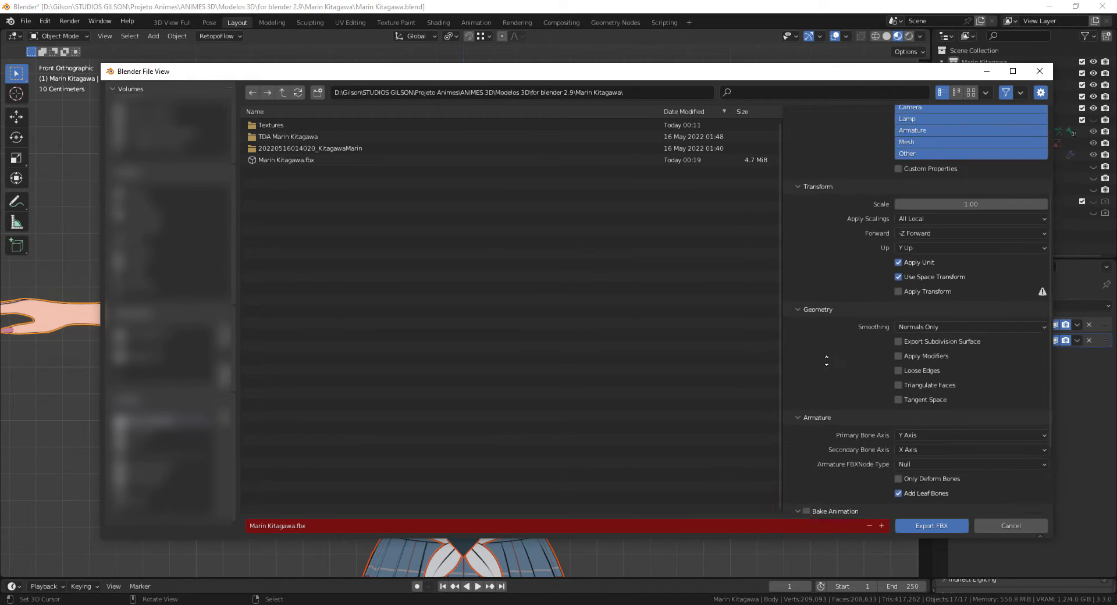
pyautogui.click(929, 526)
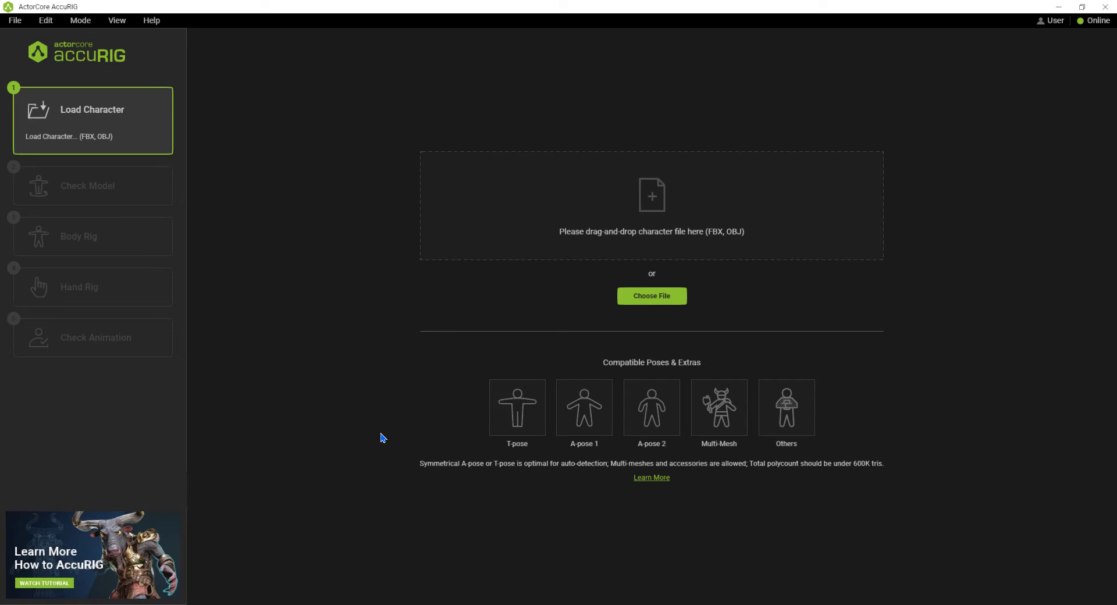
# Switch to ActorCore AccuRIG and load the character's FBX file from the Marin Kitagawa project folder
pyautogui.click(81, 126)
pyautogui.click(80, 121)
pyautogui.click(652, 199)
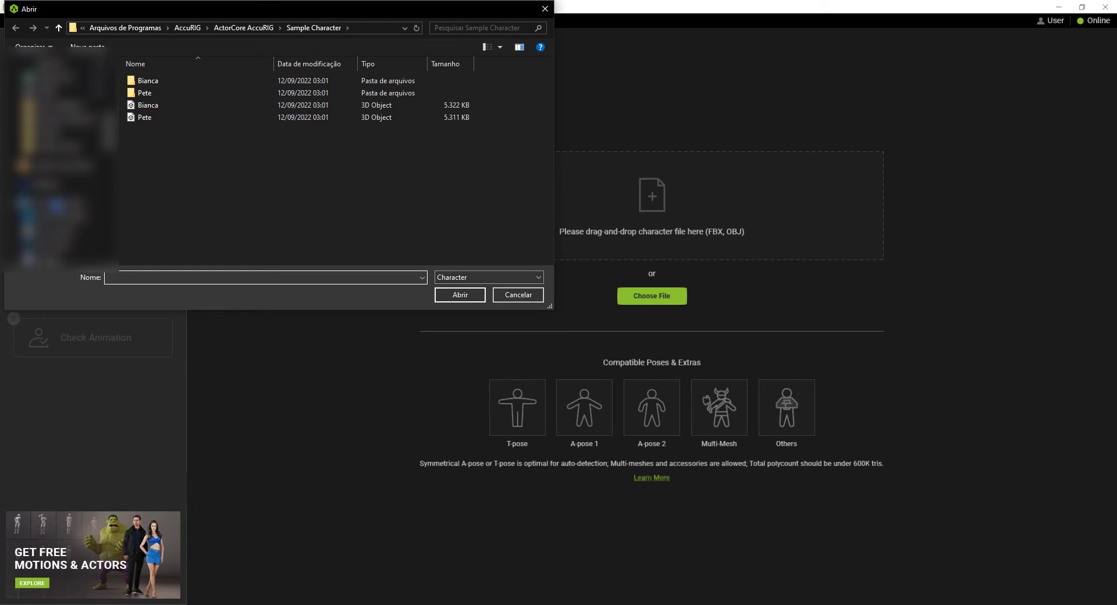
pyautogui.click(35, 106)
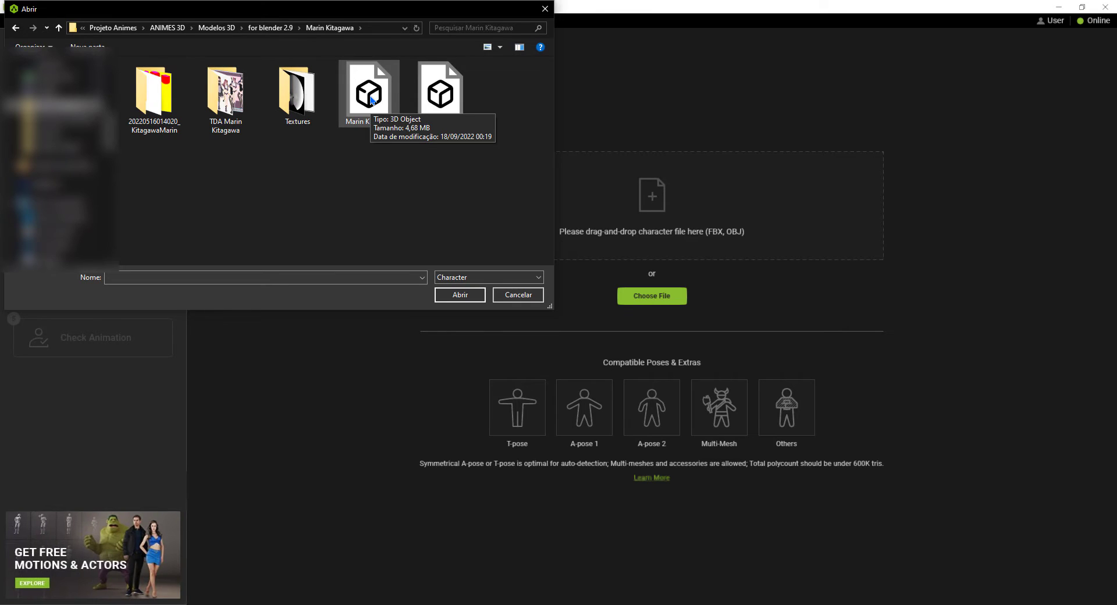
pyautogui.doubleClick(371, 100)
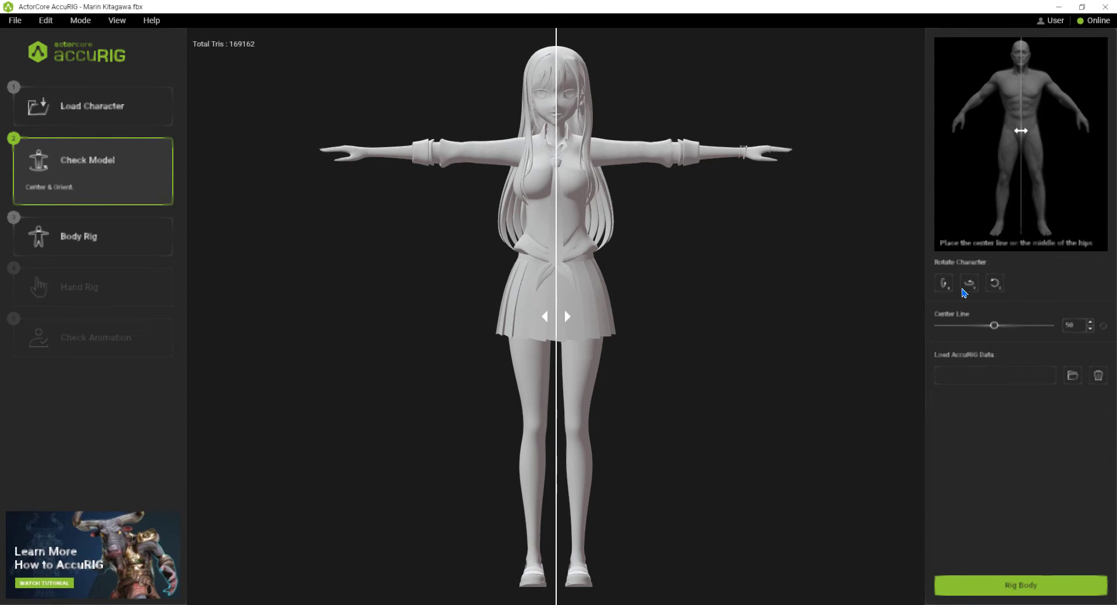
# Generate the body rig joints for the loaded character and check their placement on the head, torso and arms
pyautogui.click(1028, 592)
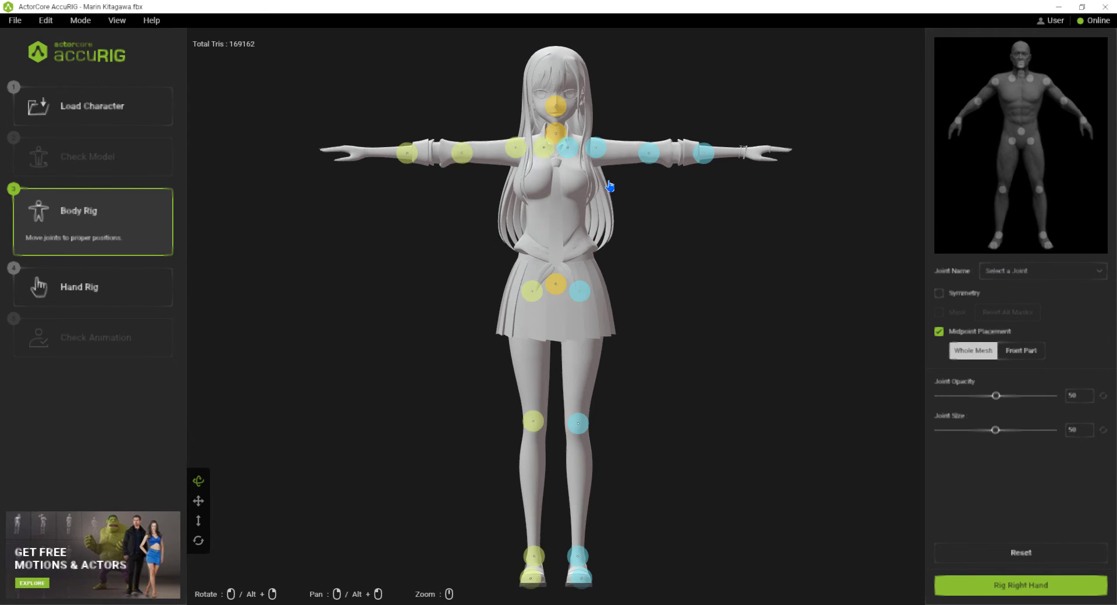
pyautogui.moveTo(731, 267)
pyautogui.mouseDown(button='right')
pyautogui.moveTo(636, 269)
pyautogui.moveTo(743, 271)
pyautogui.mouseUp(button='right')
pyautogui.scroll(3, 696, 302)
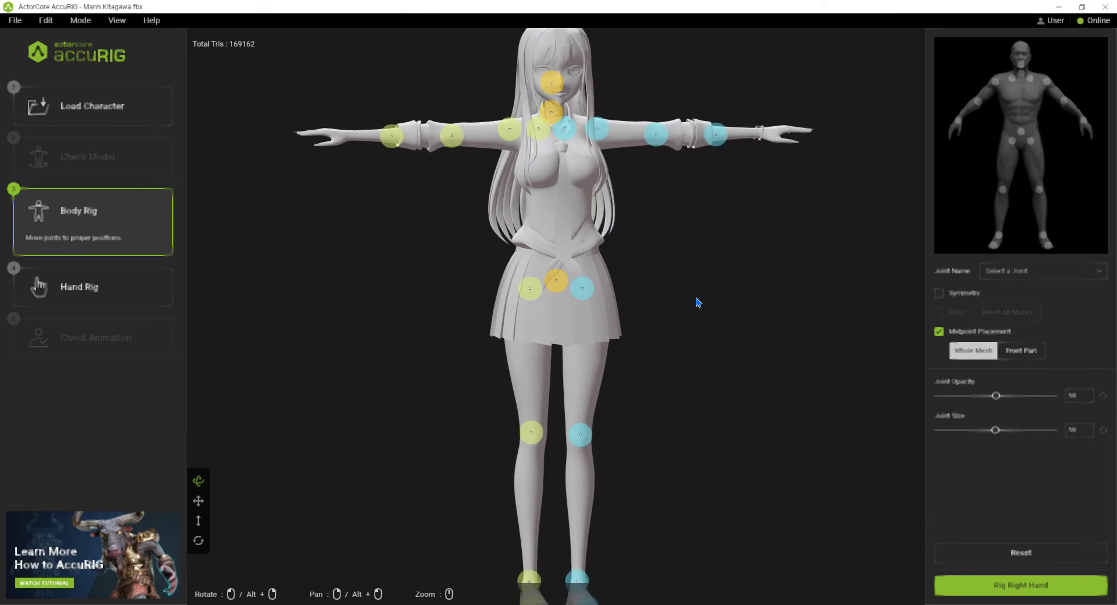
pyautogui.scroll(2, 705, 278)
pyautogui.moveTo(706, 165); pyautogui.dragTo(698, 500, button='middle')
pyautogui.moveTo(344, 197); pyautogui.dragTo(859, 263, button='right')
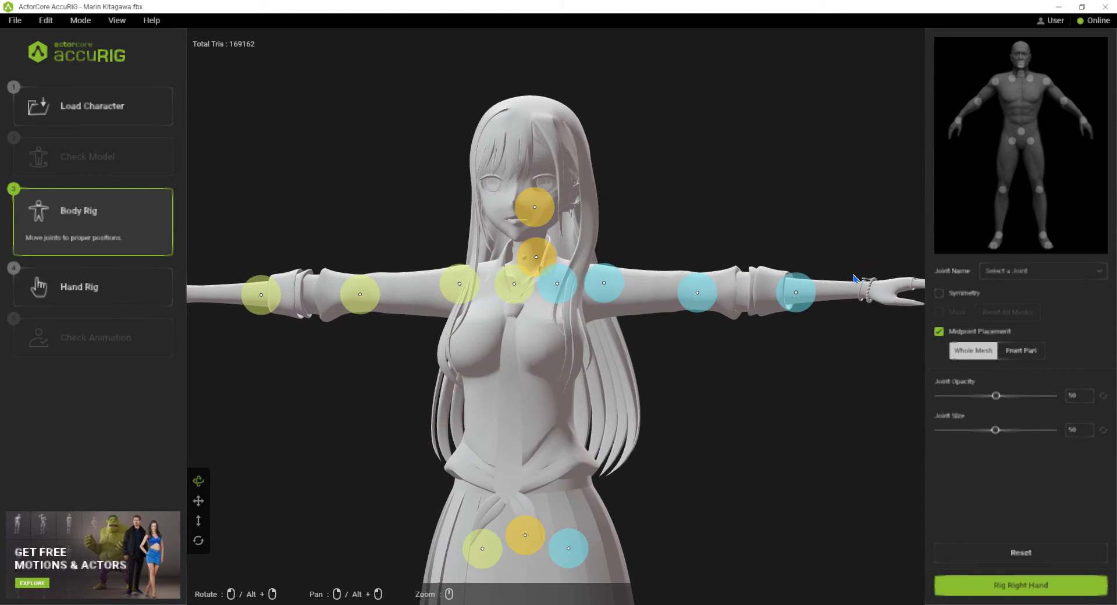
pyautogui.scroll(-3, 768, 471)
pyautogui.moveTo(681, 210); pyautogui.dragTo(669, 208, button='right')
# Move the left hand joint from the forearm out to the wrist and enable Symmetry for the opposite side
pyautogui.moveTo(732, 301)
pyautogui.moveTo(732, 301); pyautogui.dragTo(780, 298)
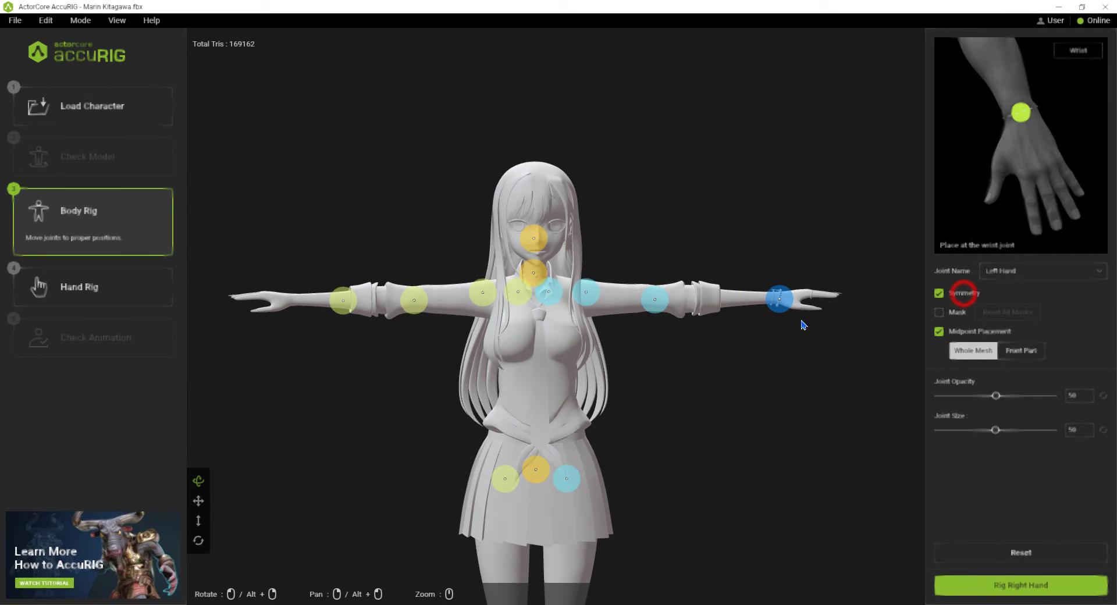
pyautogui.click(780, 299)
pyautogui.scroll(-3, 760, 467)
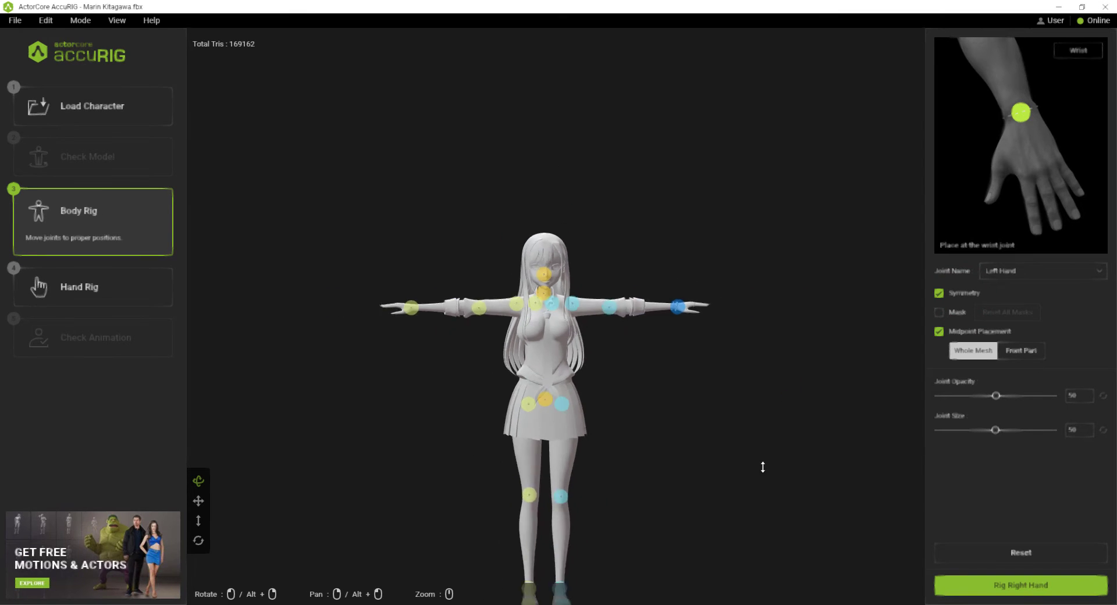
# Examine the body joint placement from several angles, from the head and arms down to the knees and left ankle
pyautogui.moveTo(815, 391)
pyautogui.mouseDown()
pyautogui.moveTo(773, 493)
pyautogui.moveTo(681, 460)
pyautogui.moveTo(716, 437)
pyautogui.mouseUp()
pyautogui.moveTo(697, 487); pyautogui.dragTo(722, 421)
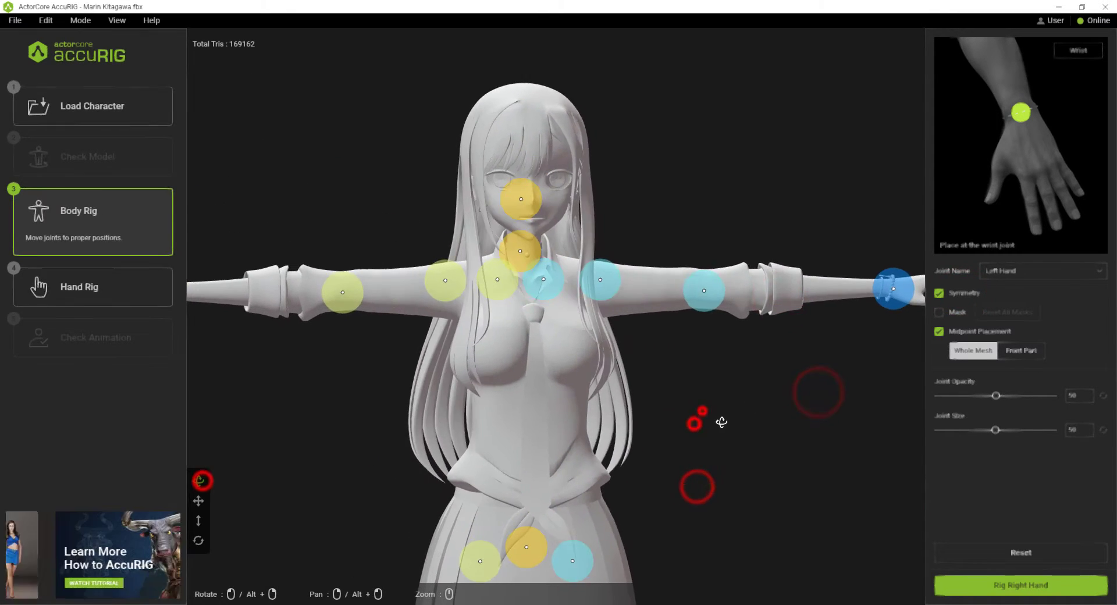
pyautogui.moveTo(738, 518); pyautogui.dragTo(736, 379, button='middle')
pyautogui.click(601, 473)
pyautogui.click(199, 541)
pyautogui.click(736, 481)
pyautogui.click(1032, 353)
pyautogui.moveTo(568, 441); pyautogui.dragTo(658, 441)
pyautogui.click(199, 540)
pyautogui.click(580, 579)
pyautogui.moveTo(736, 444); pyautogui.dragTo(609, 420)
pyautogui.click(198, 540)
pyautogui.moveTo(738, 316); pyautogui.dragTo(665, 314)
pyautogui.click(198, 540)
pyautogui.moveTo(710, 526); pyautogui.dragTo(529, 496)
pyautogui.click(568, 518)
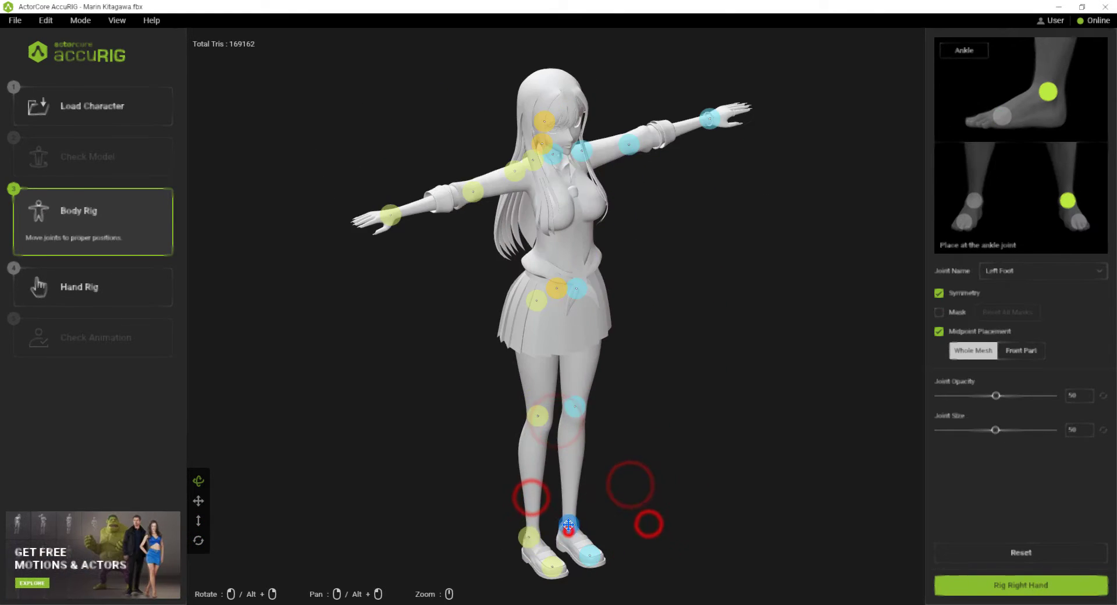
pyautogui.moveTo(668, 553); pyautogui.dragTo(616, 518)
pyautogui.click(199, 540)
pyautogui.click(1048, 270)
pyautogui.click(954, 474)
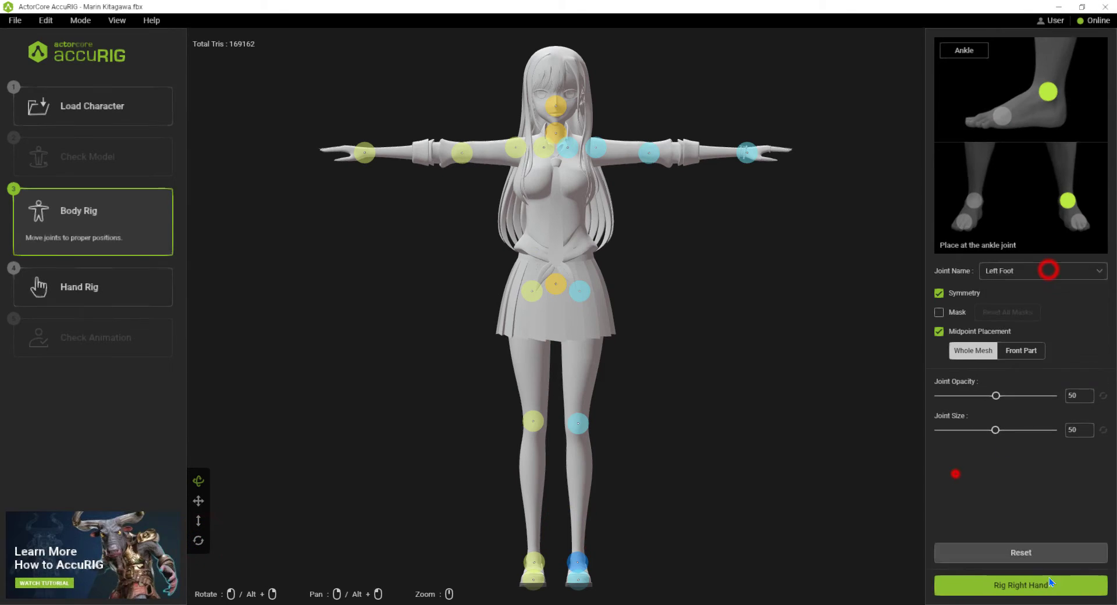
# Start the right-hand rig with 5 fingers and adjust the thumb's direction cone relative to the thumbnail
pyautogui.click(1021, 584)
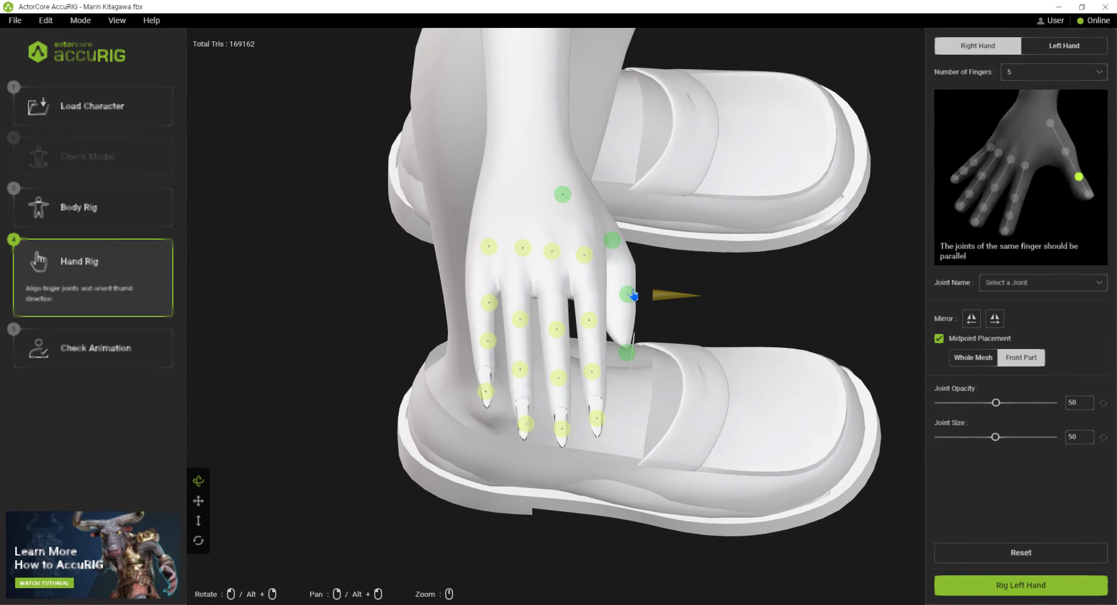
pyautogui.moveTo(761, 366); pyautogui.dragTo(651, 378)
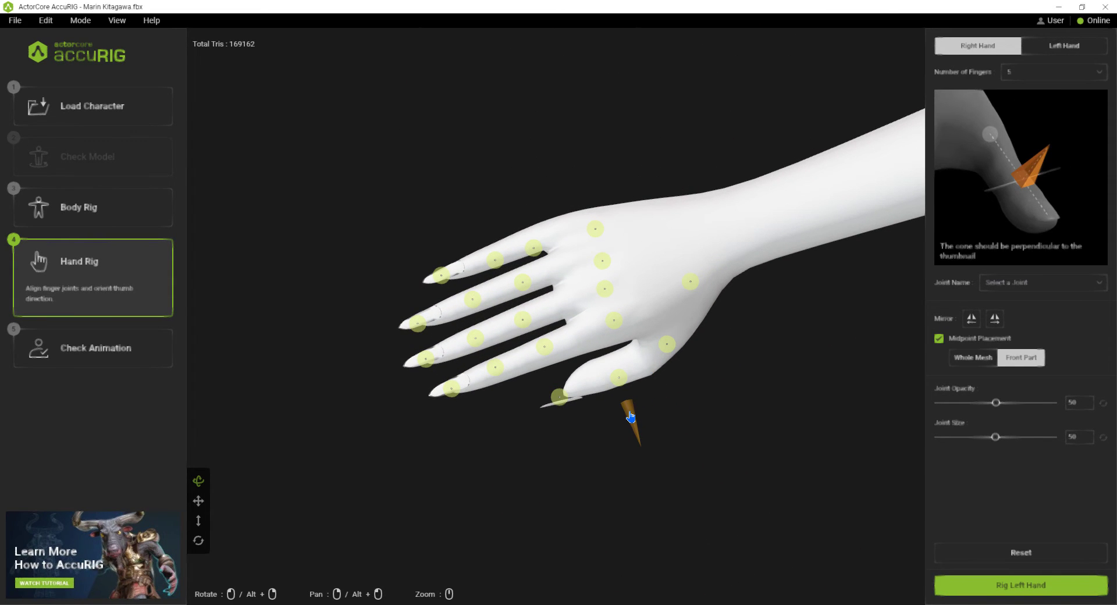
pyautogui.moveTo(630, 417); pyautogui.dragTo(656, 490)
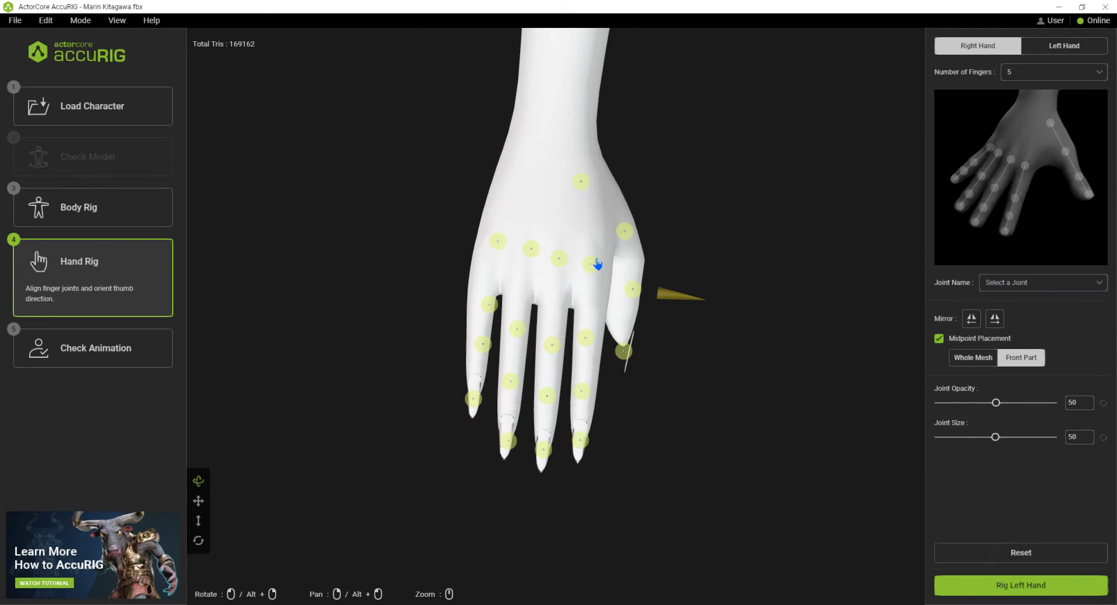
# Reposition the right hand's first index, middle, ring and pinky joints closer to the finger bases and align the pinky's joints
pyautogui.moveTo(688, 433); pyautogui.dragTo(663, 429)
pyautogui.scroll(3, 728, 463)
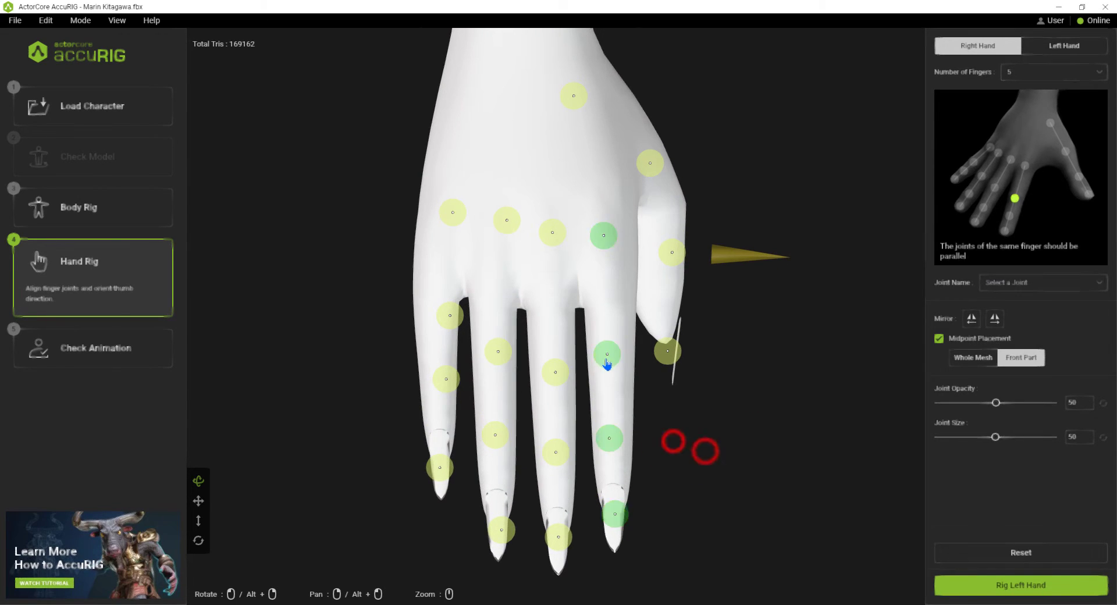
pyautogui.moveTo(445, 315); pyautogui.dragTo(433, 321)
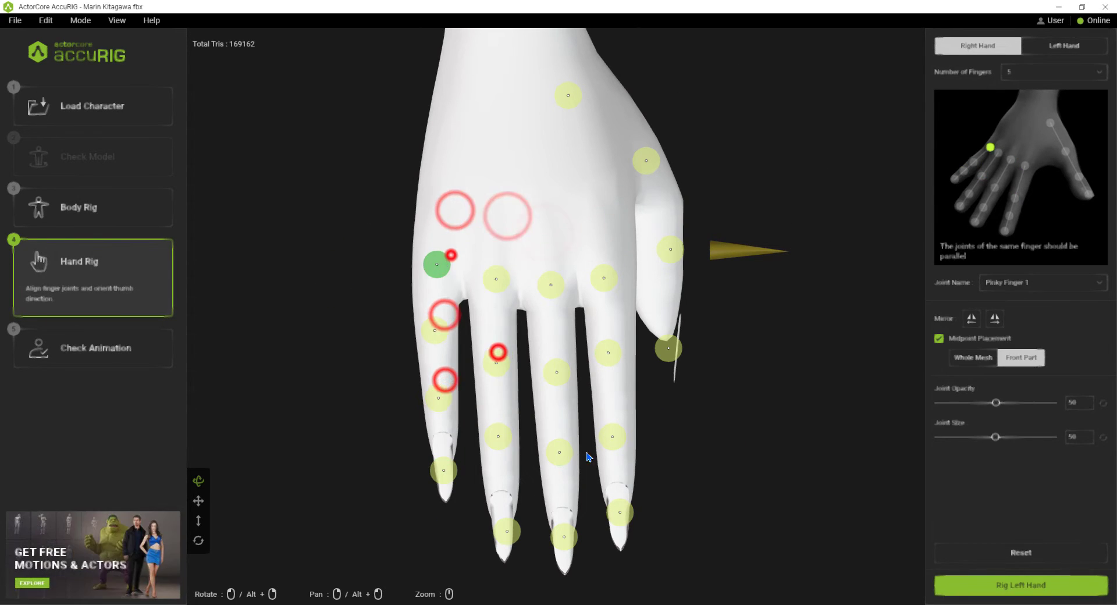
pyautogui.moveTo(705, 448); pyautogui.dragTo(666, 442)
pyautogui.click(656, 374)
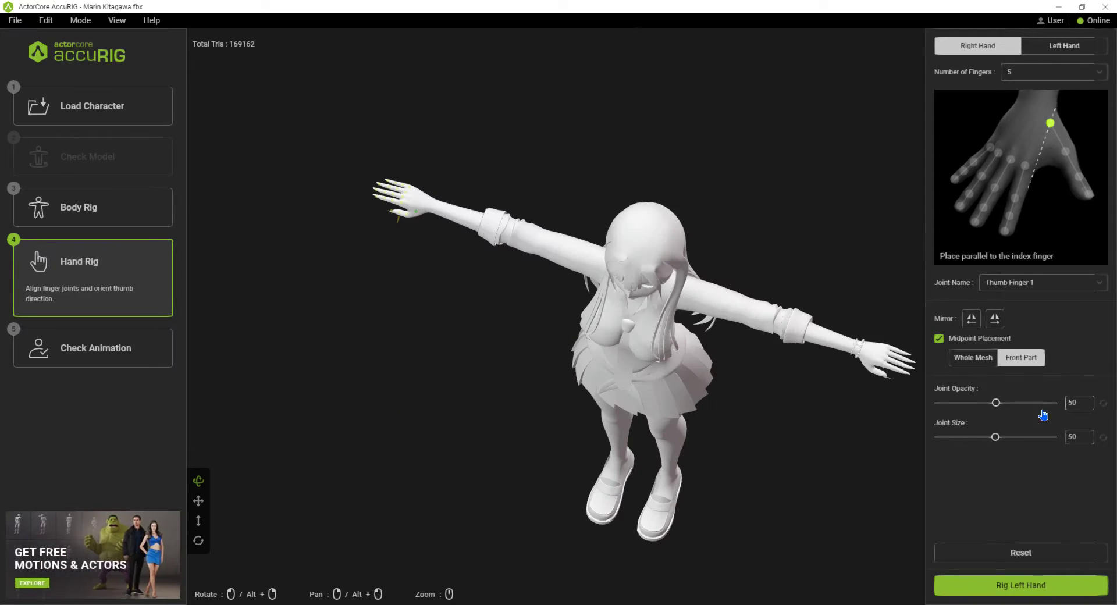
# Check the left hand's finger joint placement, comparing it with the right hand
pyautogui.click(1056, 49)
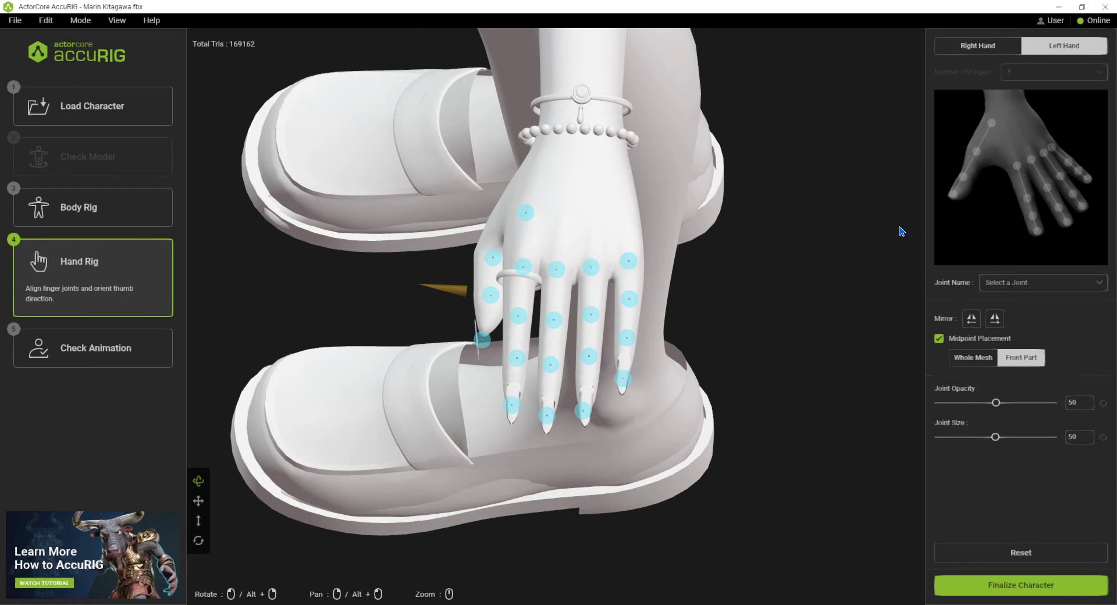
pyautogui.click(984, 45)
pyautogui.click(1054, 52)
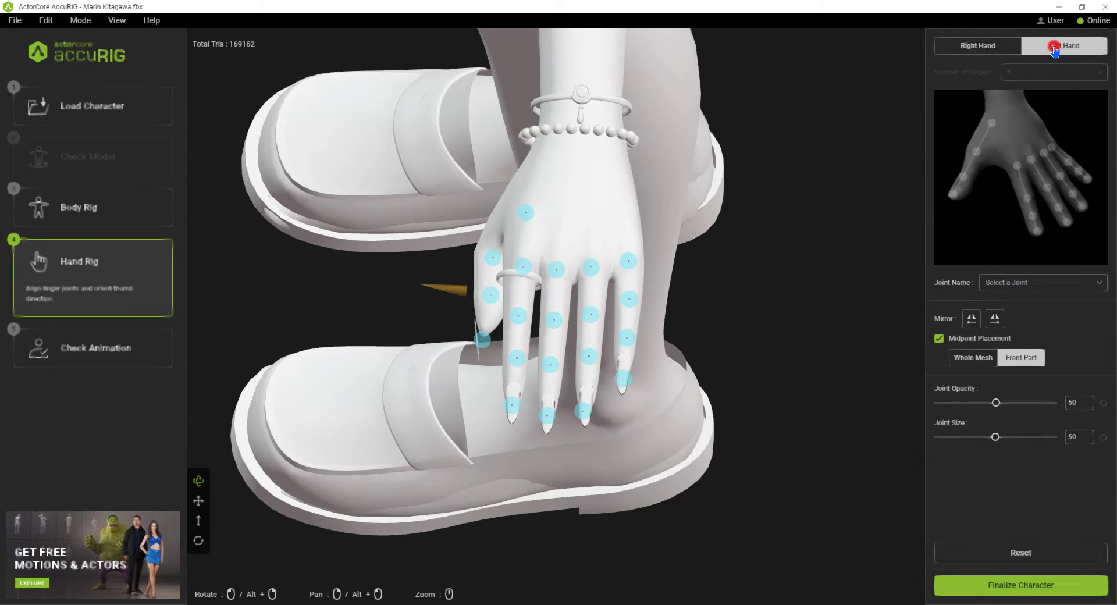
# Finalize the character rig and preview it with the first female standing pose
pyautogui.click(1021, 586)
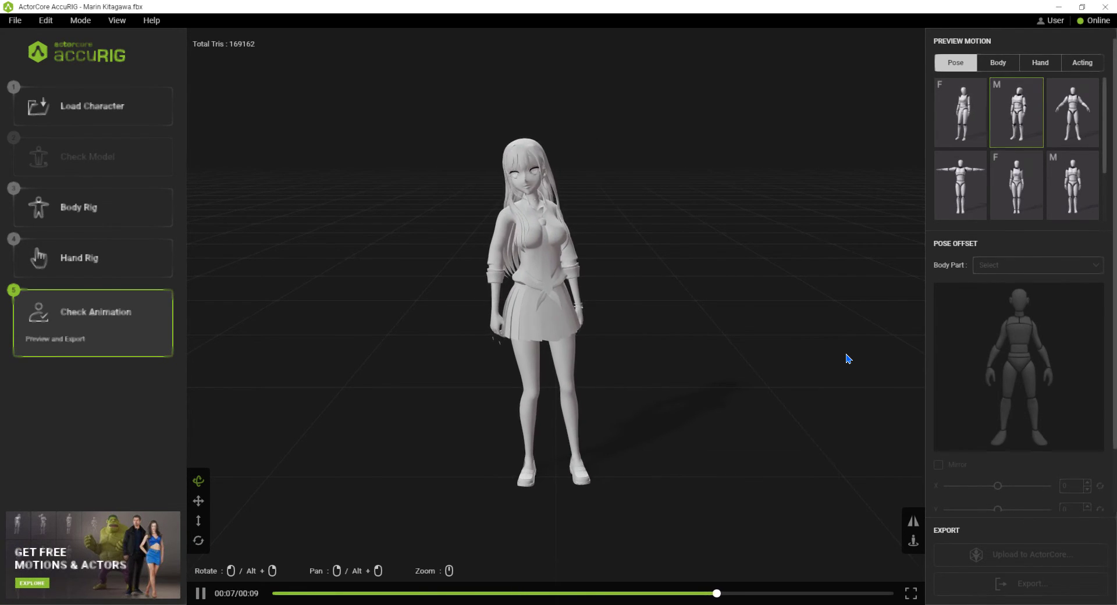
pyautogui.click(956, 116)
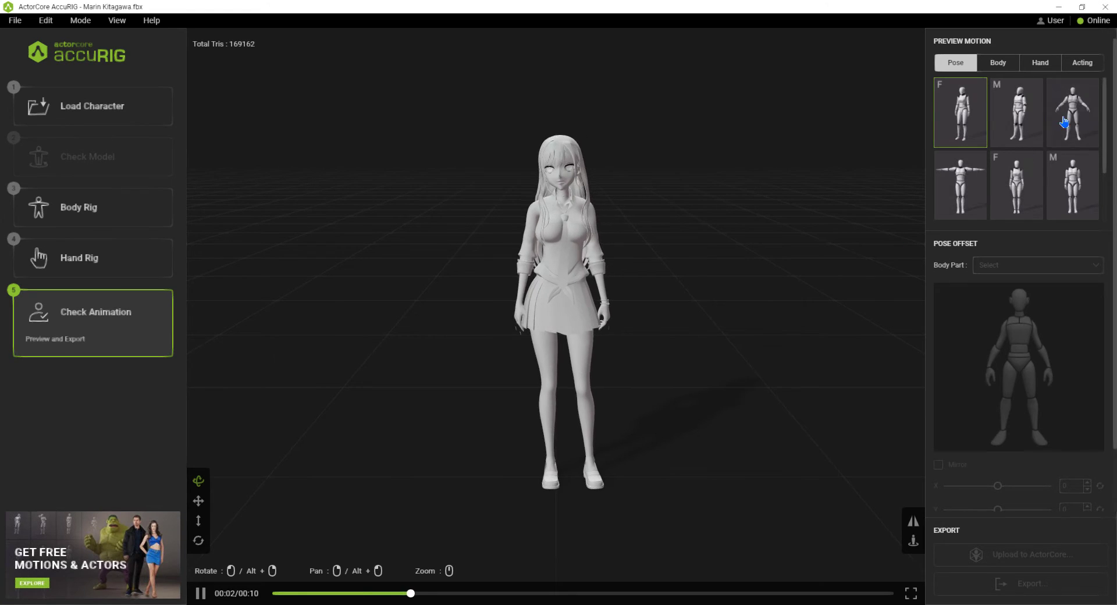
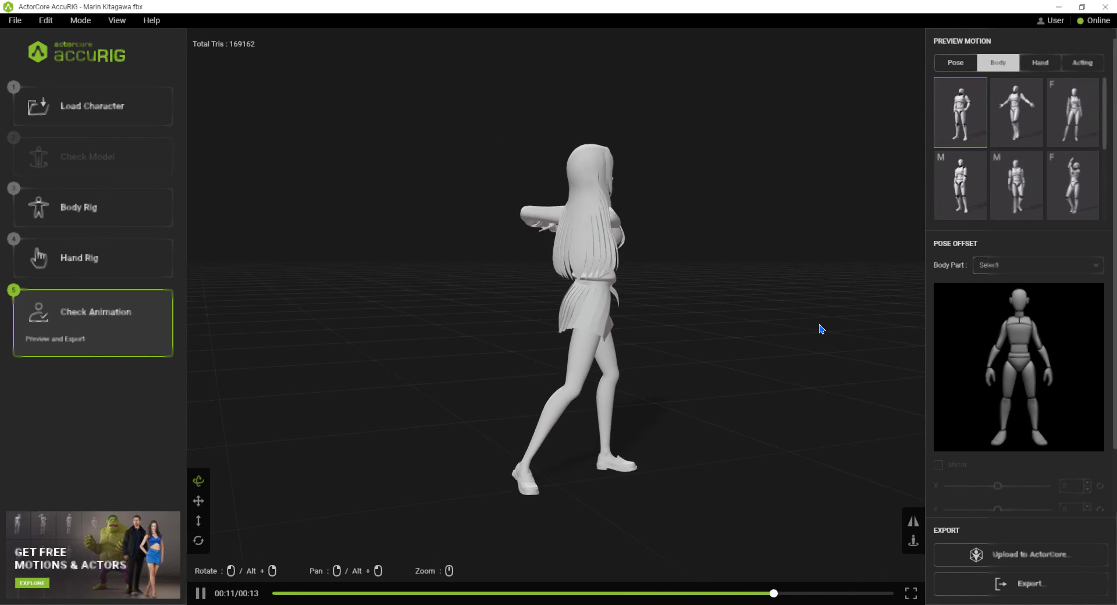
# Preview the last body pose, the low crouch with outstretched arms, and inspect the character's deformation from several angles
pyautogui.scroll(-3, 989, 182)
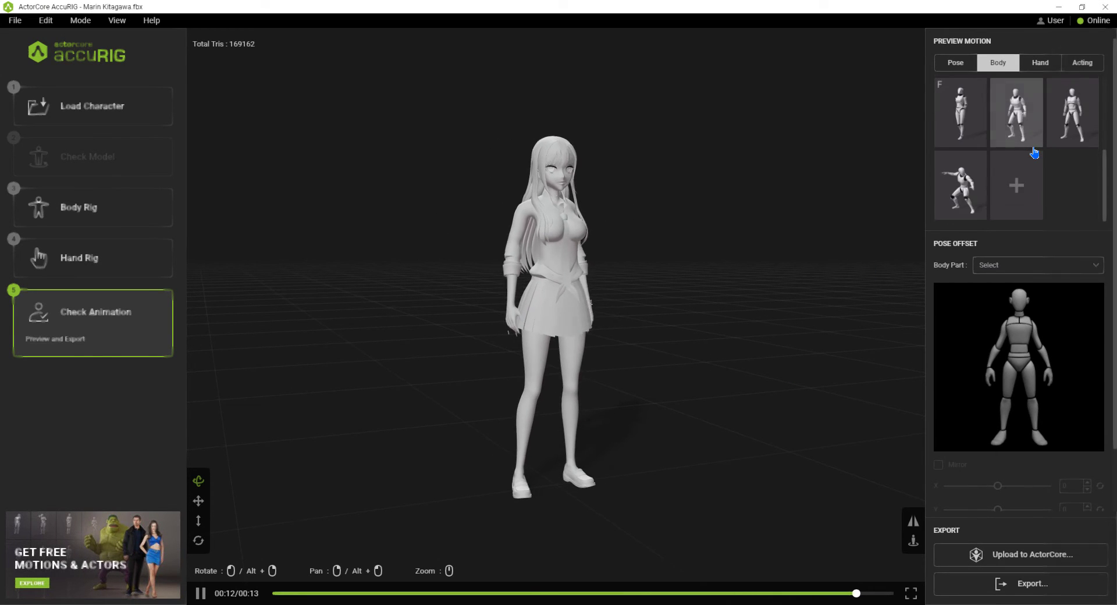
pyautogui.click(978, 178)
pyautogui.moveTo(724, 402); pyautogui.dragTo(688, 416)
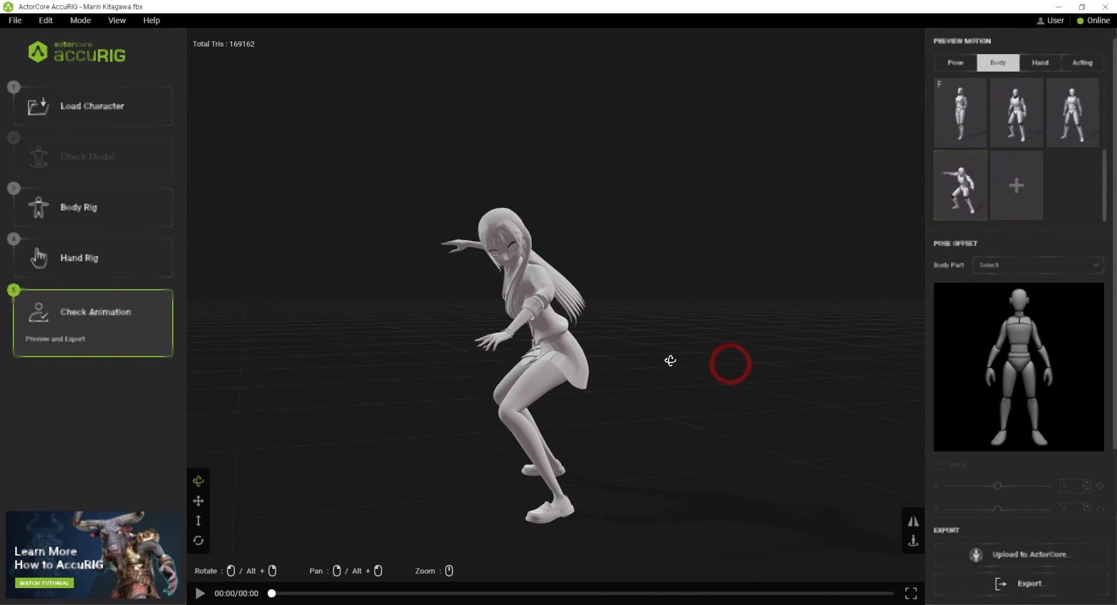
pyautogui.scroll(5, 616, 444)
pyautogui.moveTo(377, 406); pyautogui.dragTo(617, 422)
pyautogui.scroll(4, 668, 424)
pyautogui.moveTo(738, 421)
pyautogui.mouseDown()
pyautogui.moveTo(567, 401)
pyautogui.moveTo(686, 391)
pyautogui.moveTo(725, 406)
pyautogui.moveTo(718, 417)
pyautogui.mouseUp()
pyautogui.moveTo(743, 452); pyautogui.dragTo(750, 472)
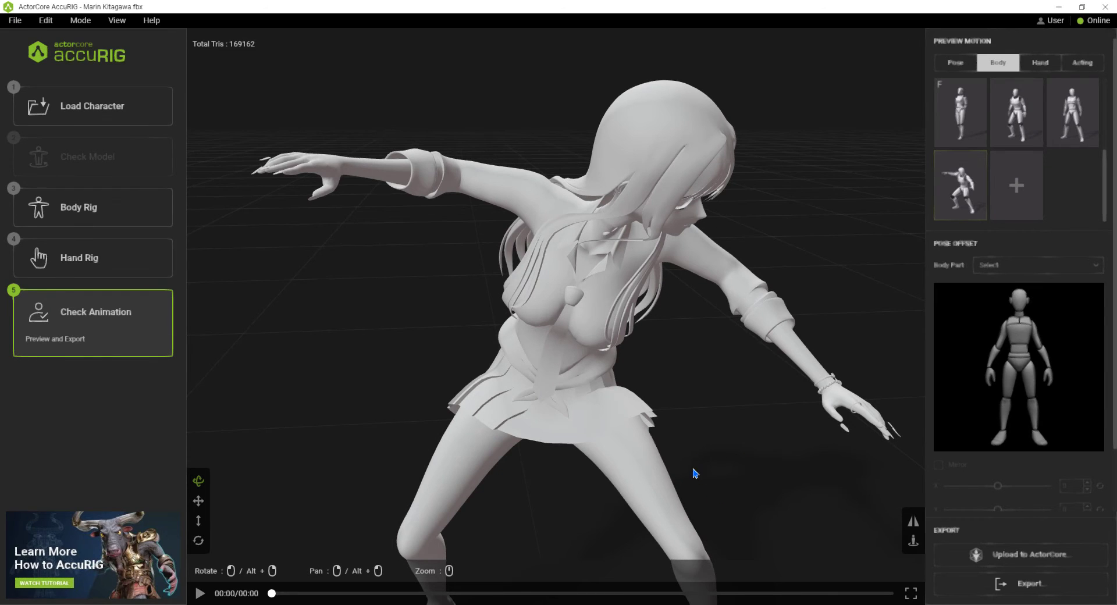
# Preview the wide combat stance and the final female standing body pose, inspecting the arms, hands and legs
pyautogui.click(1017, 112)
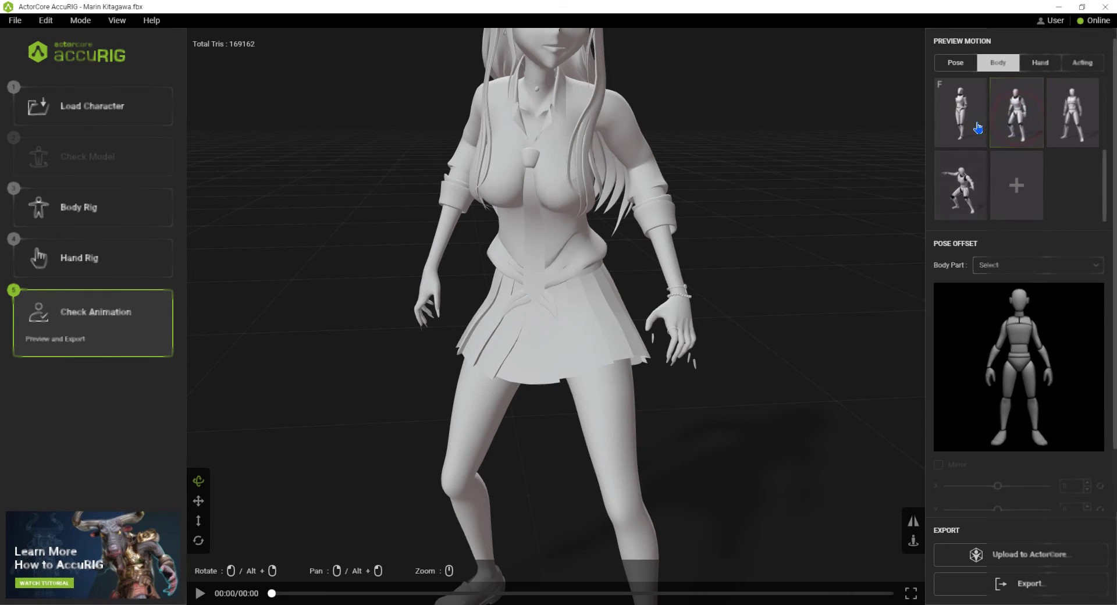
pyautogui.click(961, 112)
pyautogui.moveTo(743, 354)
pyautogui.mouseDown()
pyautogui.moveTo(531, 360)
pyautogui.moveTo(671, 356)
pyautogui.moveTo(593, 363)
pyautogui.mouseUp()
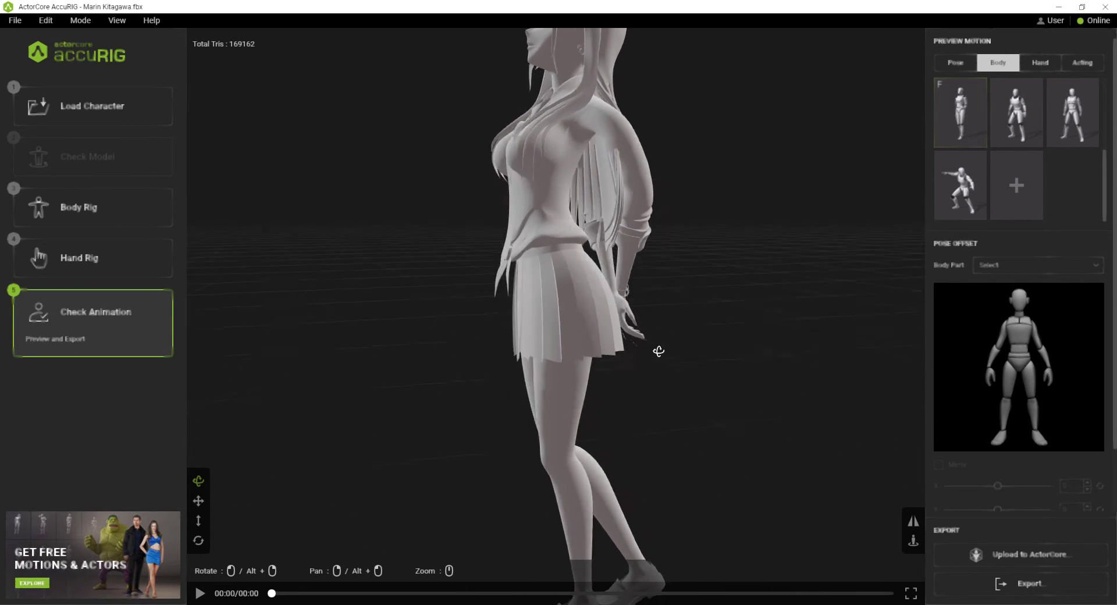
pyautogui.moveTo(659, 349); pyautogui.dragTo(743, 349)
pyautogui.moveTo(729, 174); pyautogui.dragTo(724, 256, button='right')
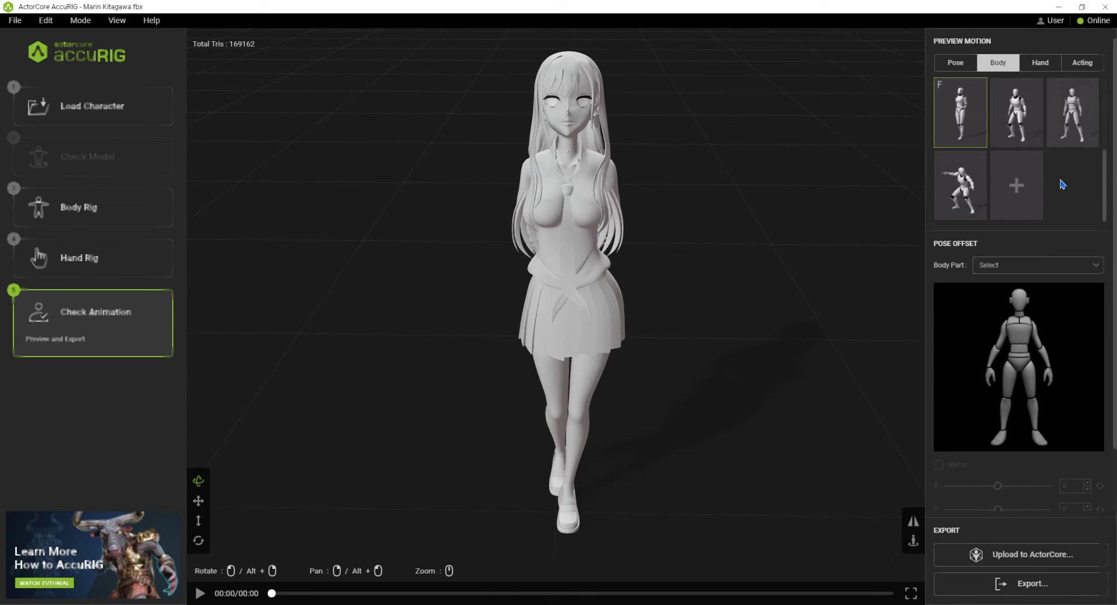
pyautogui.scroll(1, 963, 120)
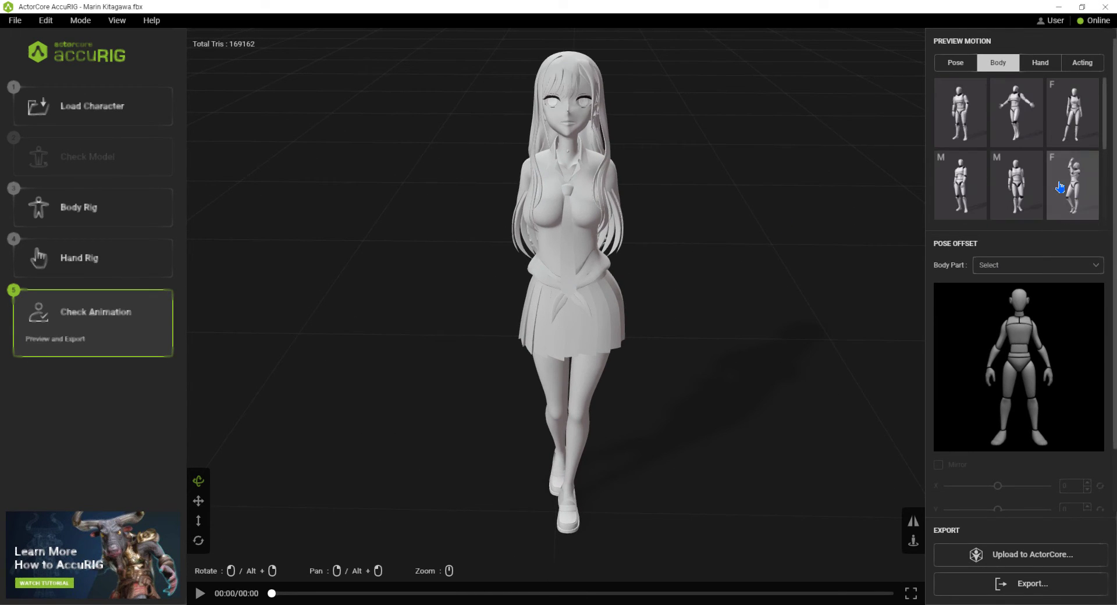
# Play the first hand preview motion and inspect how the fingers move
pyautogui.click(1040, 62)
pyautogui.click(973, 115)
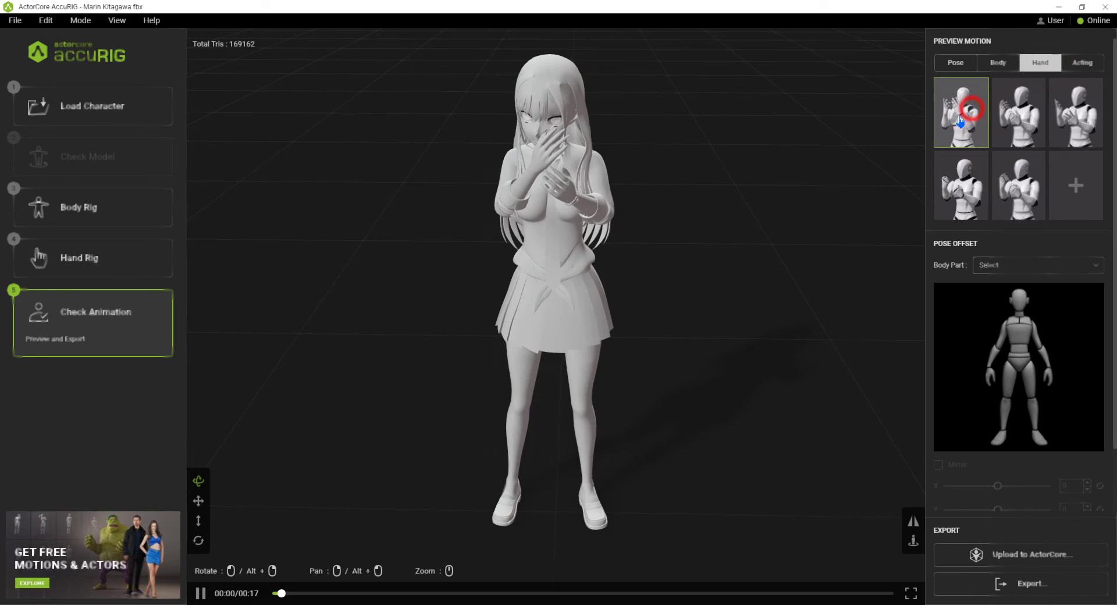
pyautogui.moveTo(711, 304); pyautogui.dragTo(771, 290)
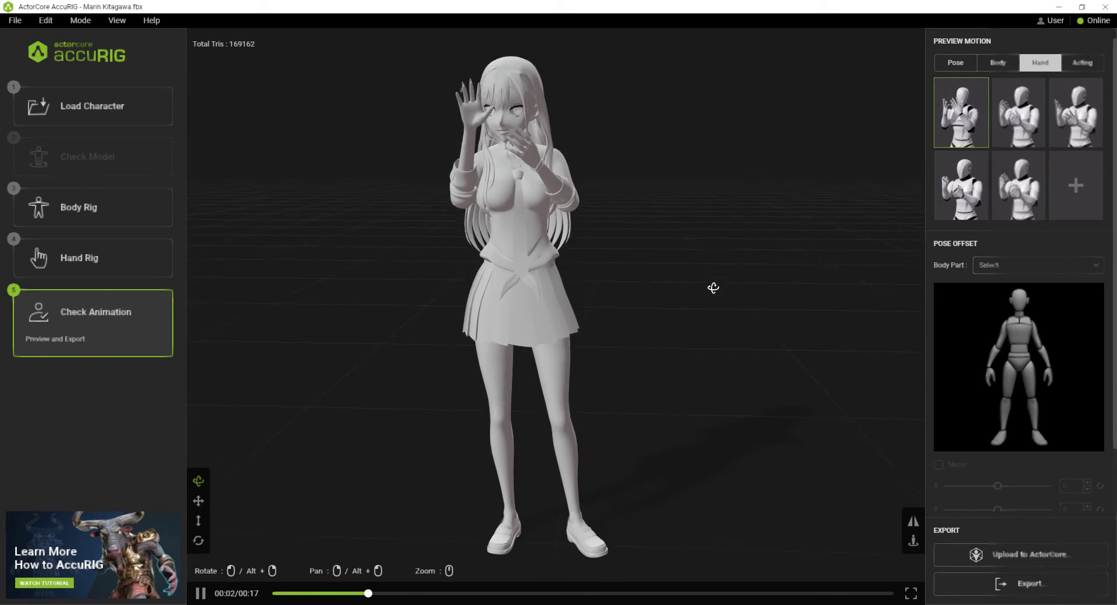
# Play both male walking motions and the first female gesture motion from the acting previews, inspecting the character from different angles
pyautogui.click(1082, 62)
pyautogui.click(1022, 188)
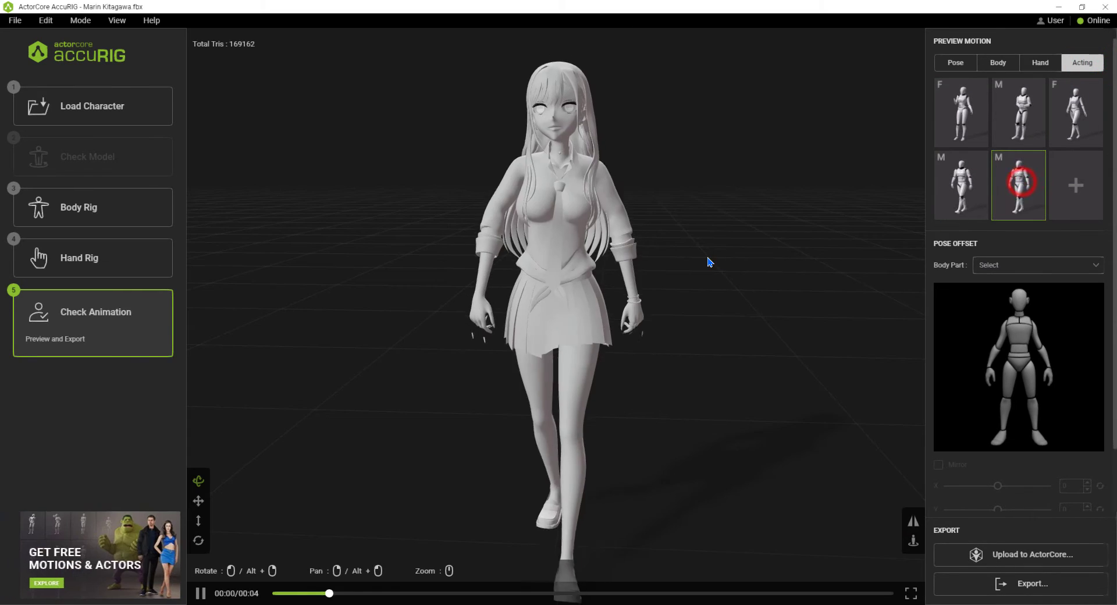
pyautogui.moveTo(671, 348); pyautogui.dragTo(781, 341)
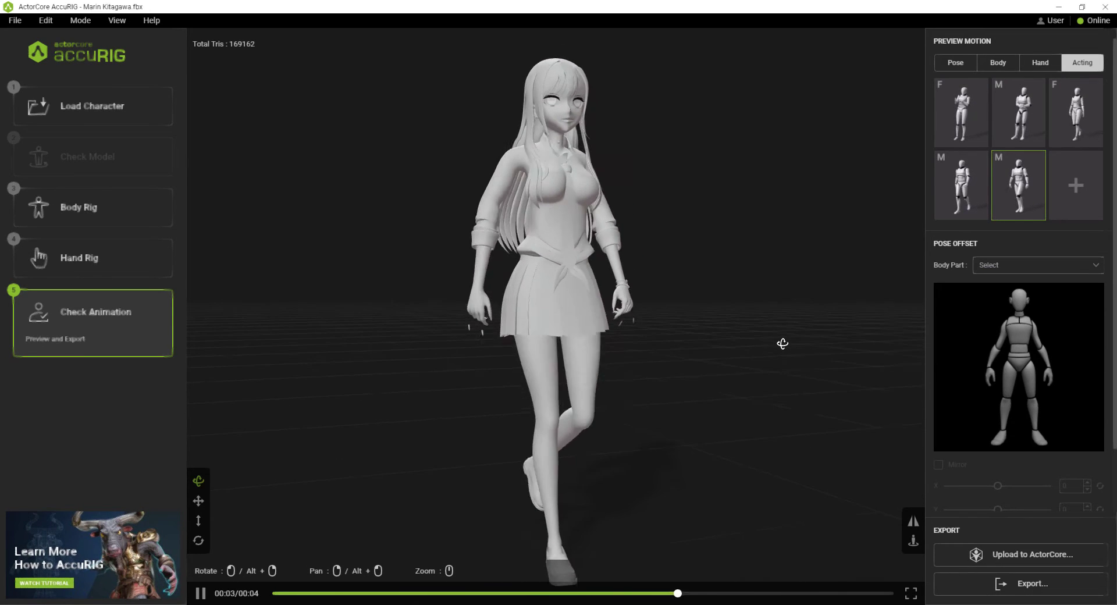
pyautogui.click(976, 196)
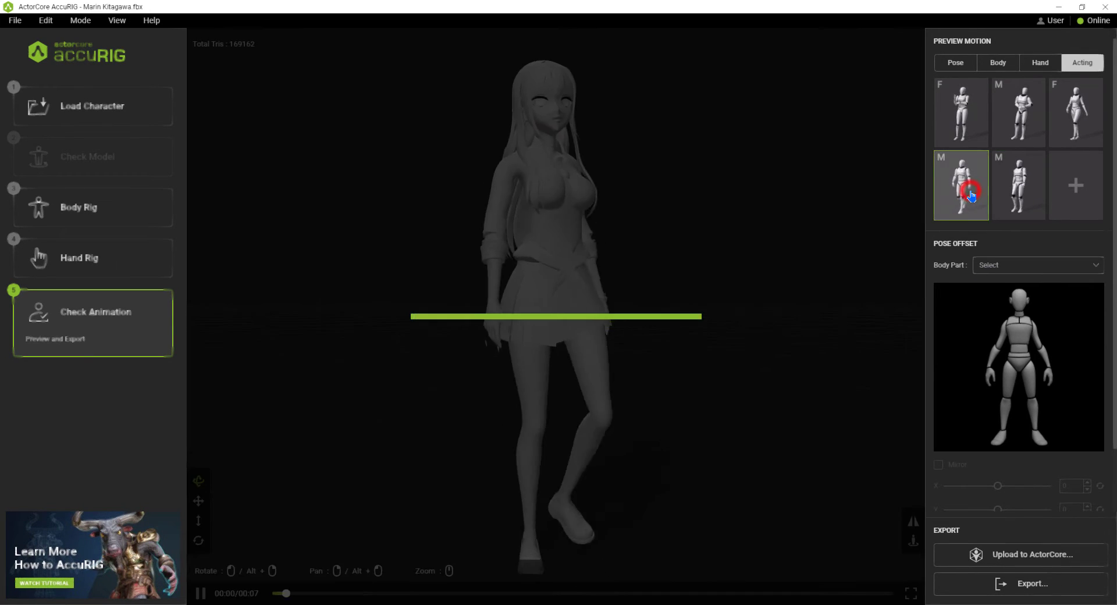
pyautogui.click(940, 117)
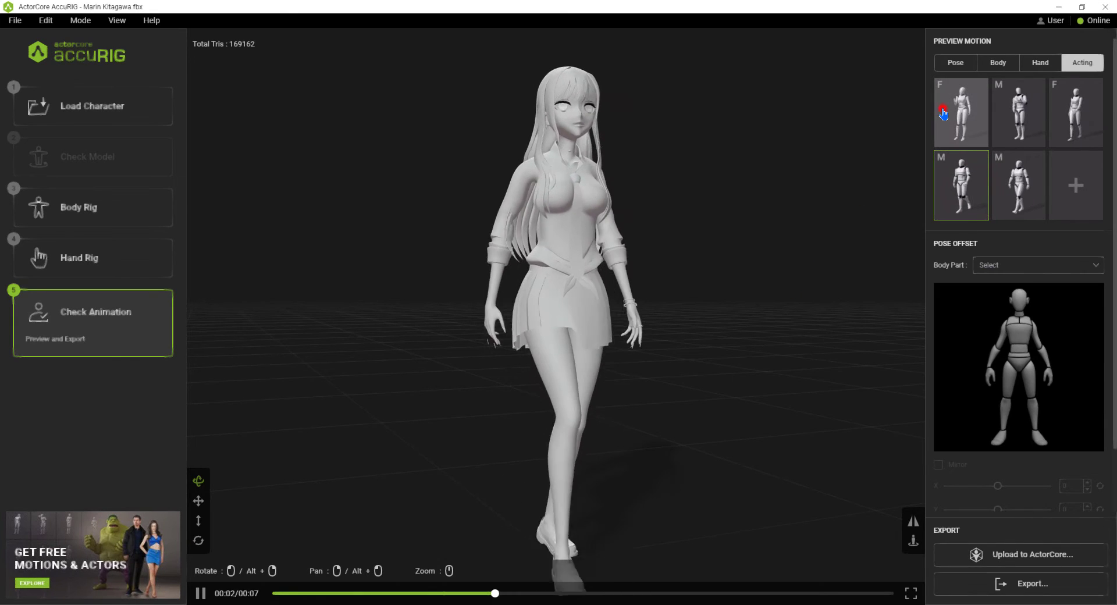
pyautogui.click(792, 289)
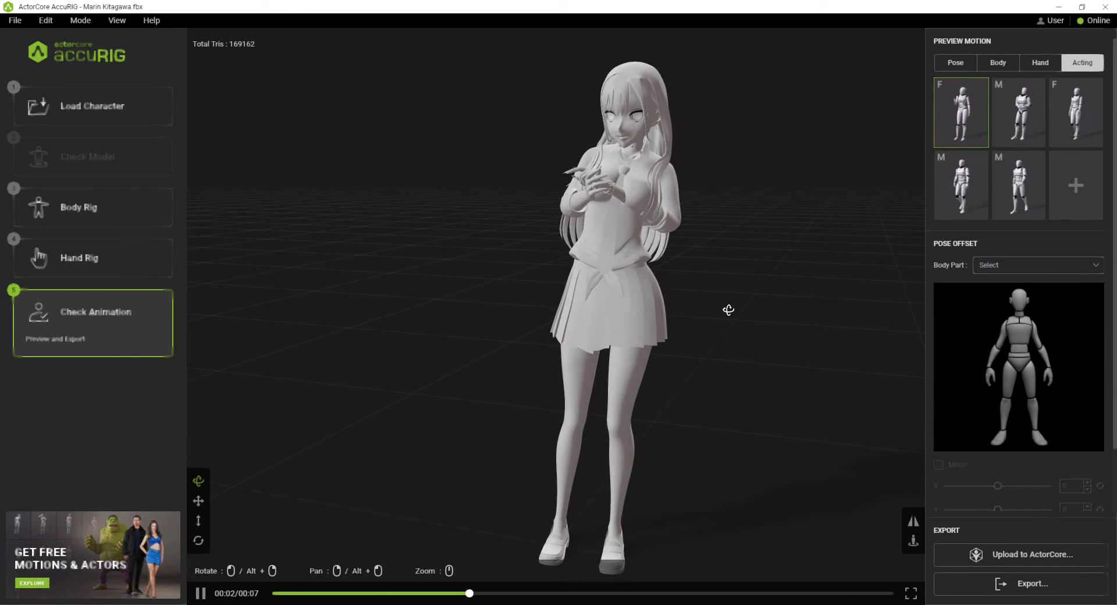
pyautogui.moveTo(725, 310)
pyautogui.mouseDown()
pyautogui.moveTo(649, 307)
pyautogui.moveTo(726, 306)
pyautogui.mouseUp()
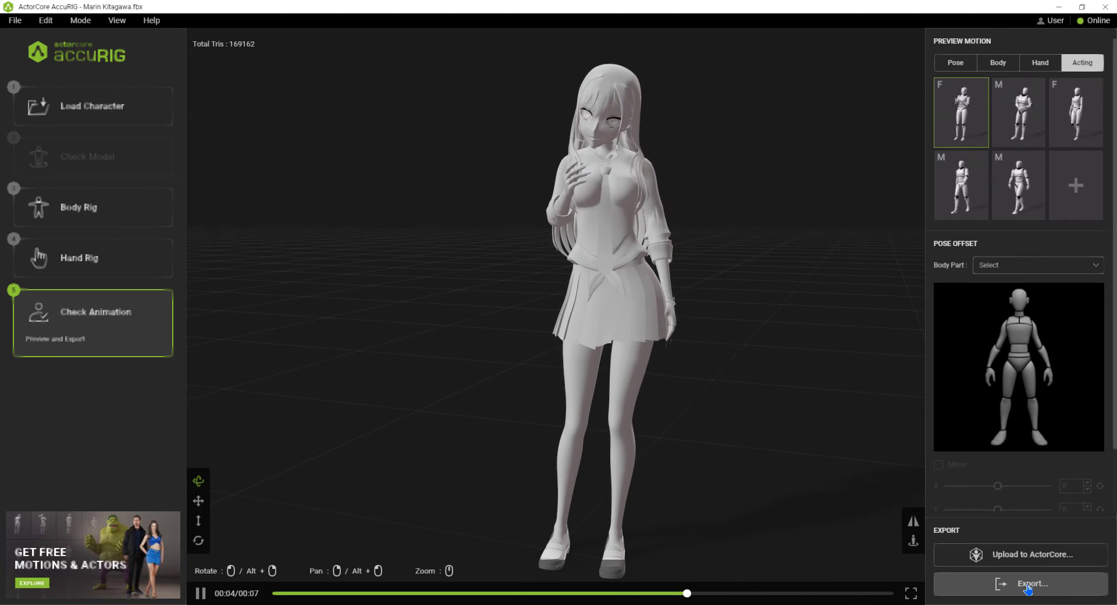
# Put the character in the T-pose and reset the camera view
pyautogui.click(1035, 337)
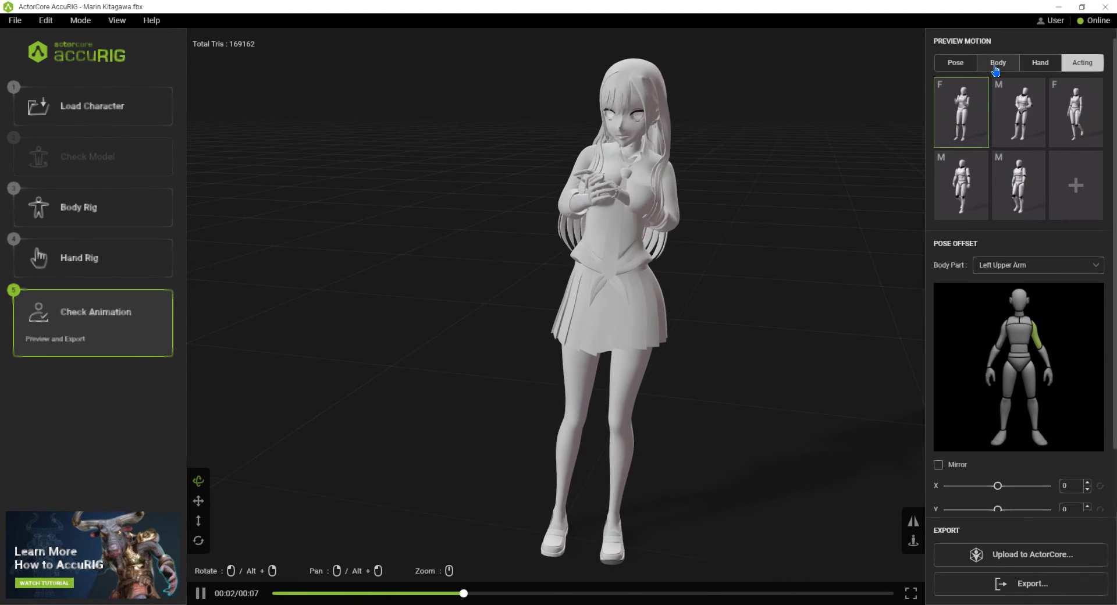
pyautogui.click(956, 62)
pyautogui.click(960, 185)
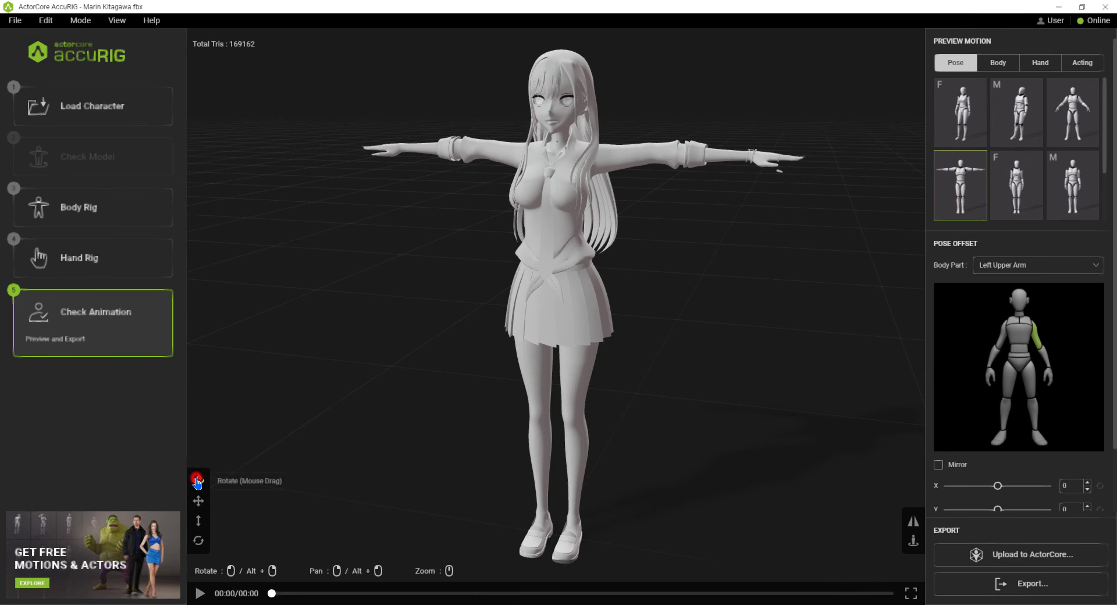
pyautogui.click(198, 540)
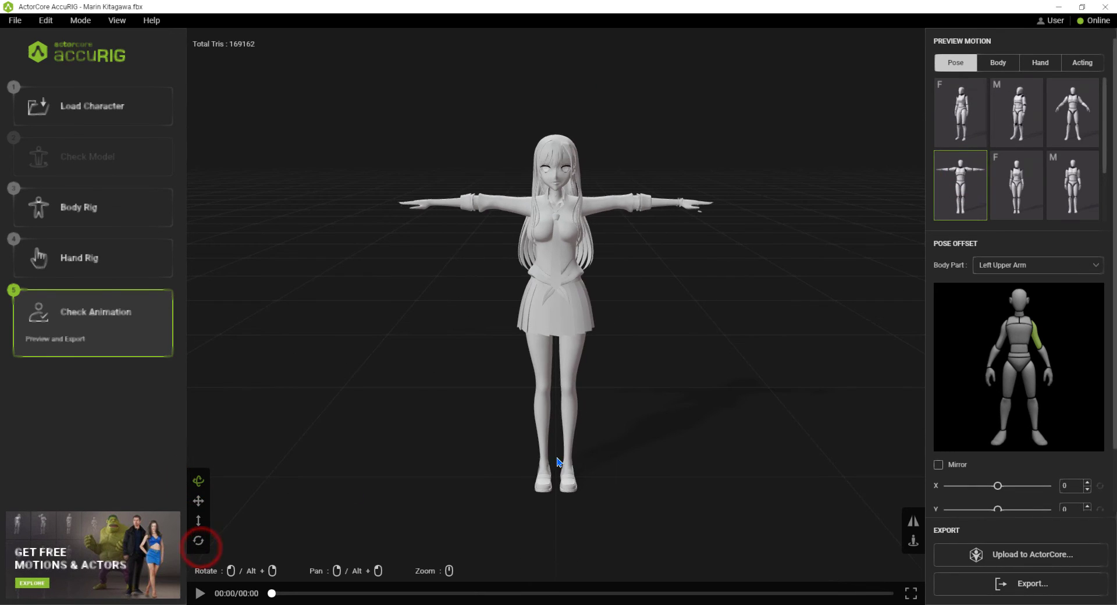
# Test the left upper arm's pose offset by moving X to 90 and to -14, and reset it to 0
pyautogui.click(1022, 338)
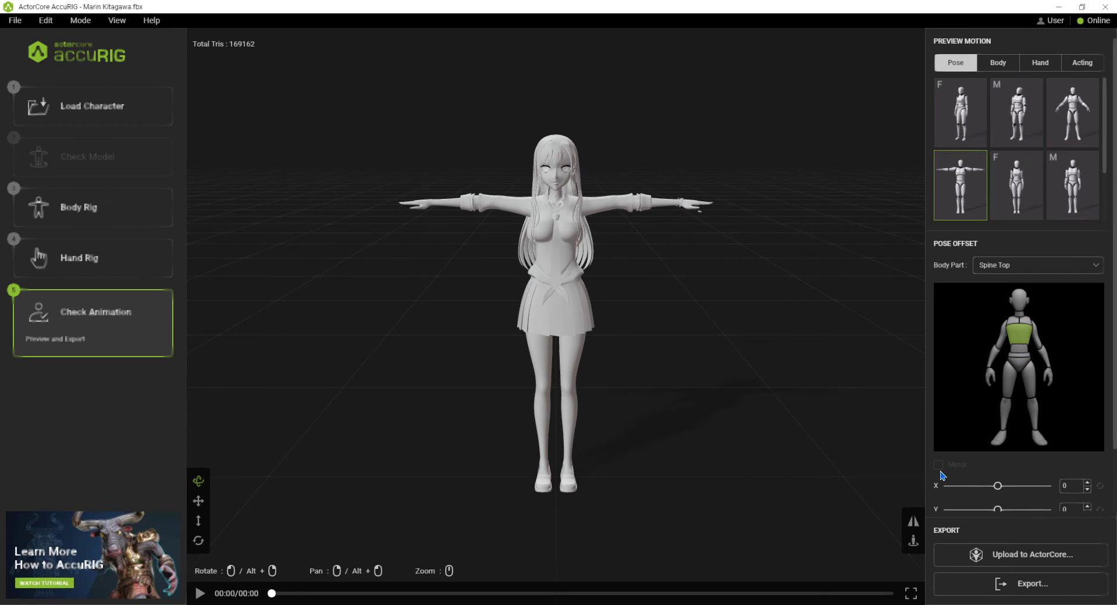
pyautogui.click(1039, 342)
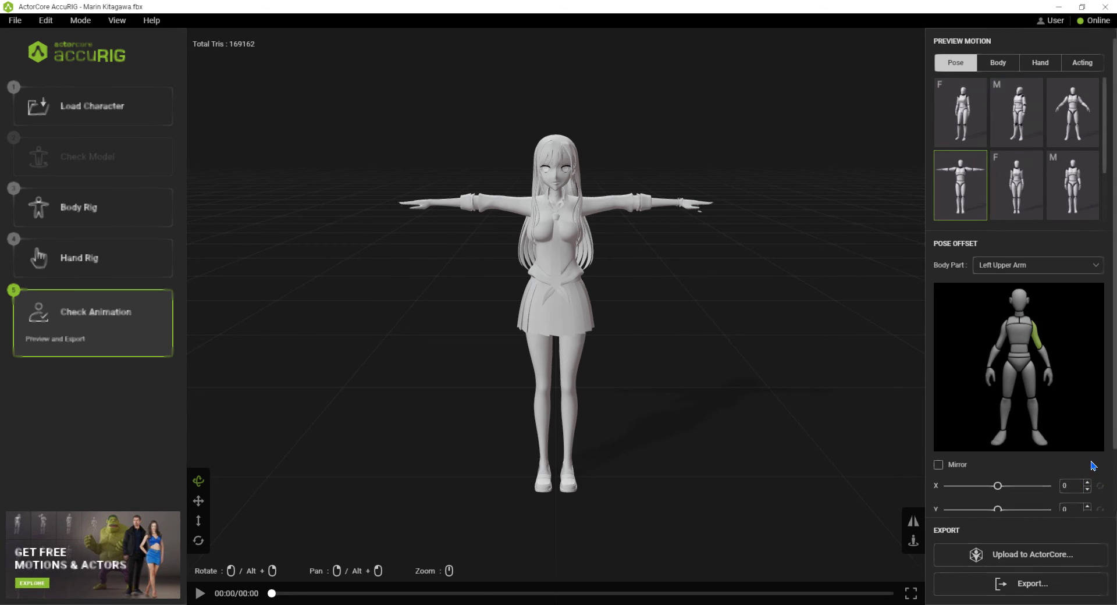
pyautogui.scroll(-2, 1093, 465)
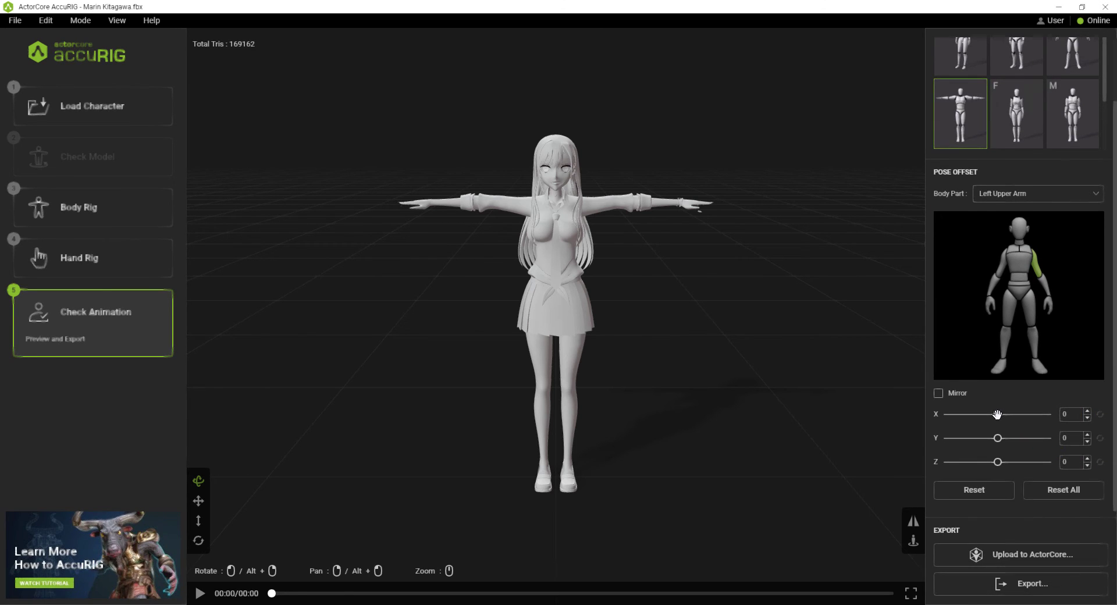
pyautogui.moveTo(999, 416); pyautogui.dragTo(1051, 414)
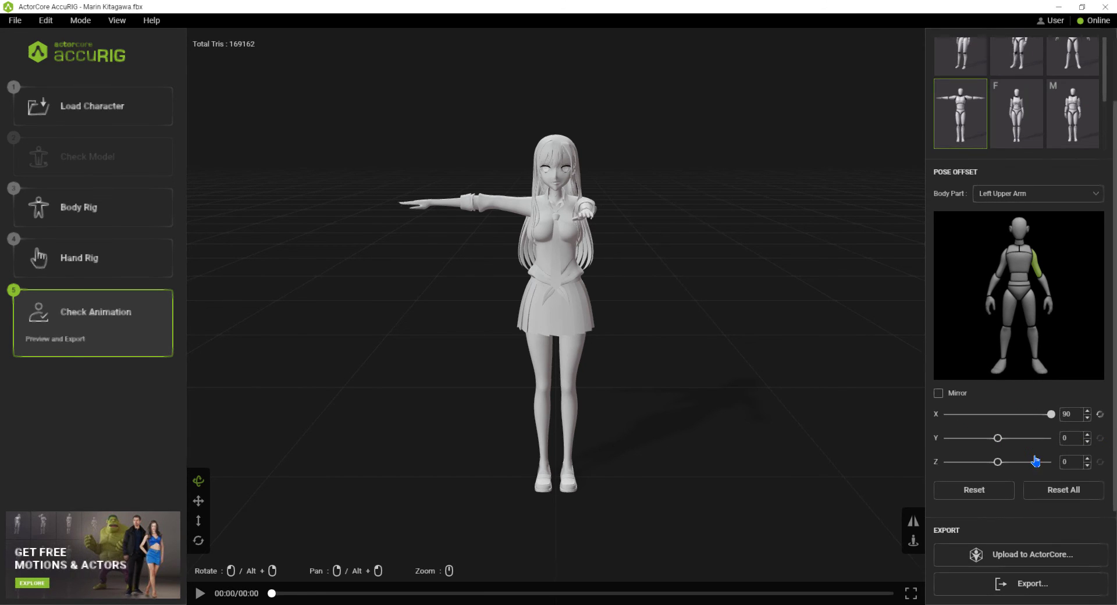
pyautogui.moveTo(1036, 461); pyautogui.dragTo(992, 456)
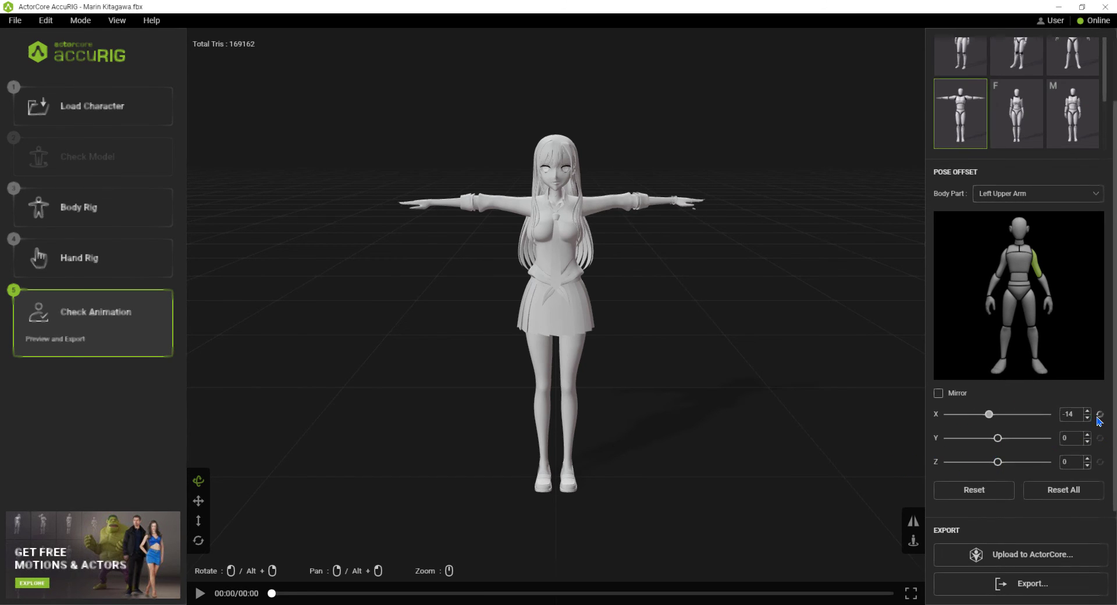
pyautogui.click(1101, 419)
# Test the left thigh's pose offset by moving X to 120 and to 100, and reset it to 0
pyautogui.moveTo(792, 386); pyautogui.dragTo(583, 404, button='right')
pyautogui.click(1029, 316)
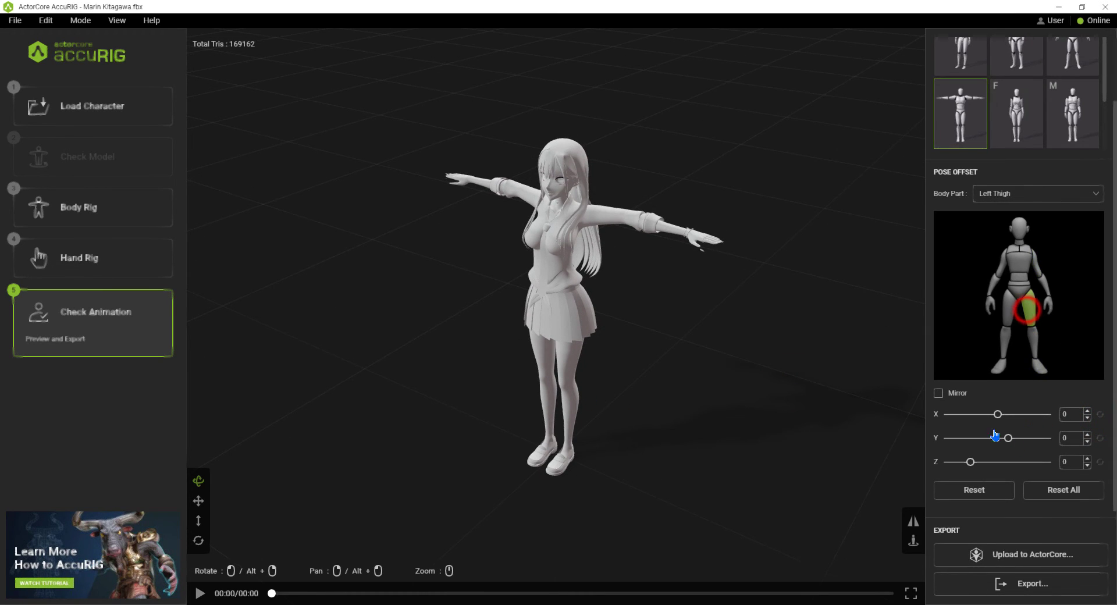
pyautogui.moveTo(998, 414); pyautogui.dragTo(1069, 412)
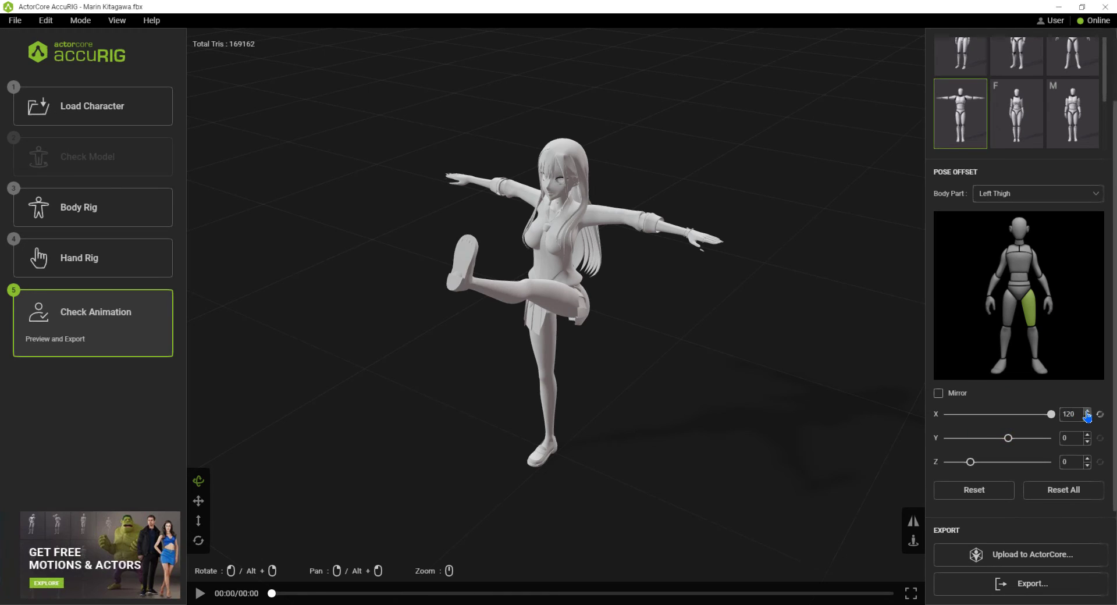
pyautogui.moveTo(986, 431); pyautogui.dragTo(1045, 397)
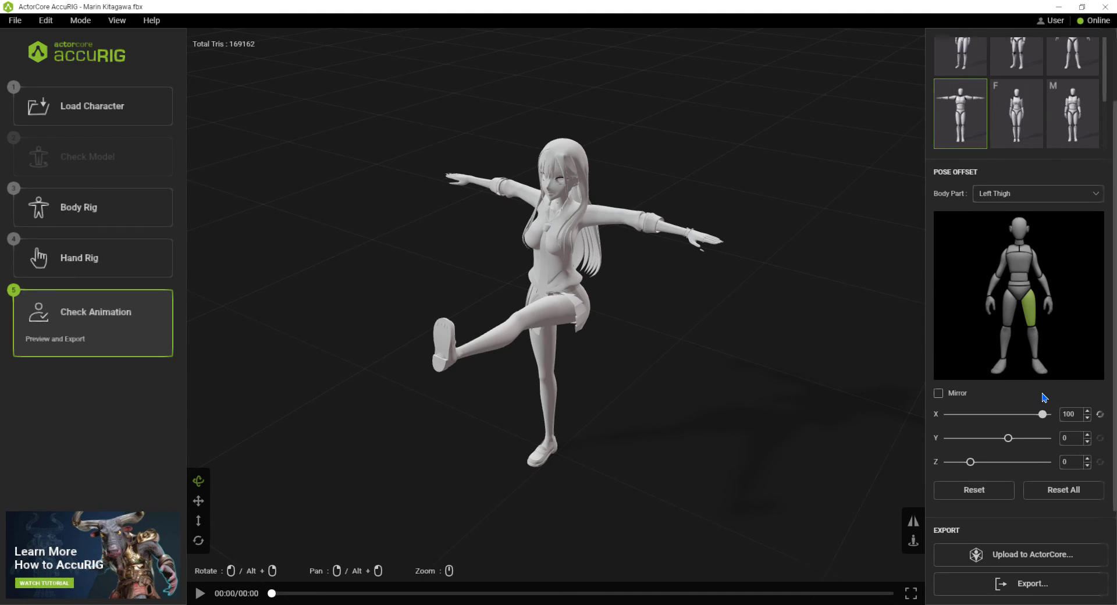
pyautogui.click(1100, 415)
# Test the knee bend with the left calf at X -86 and the left thigh at X 90, resetting both offsets
pyautogui.moveTo(732, 448); pyautogui.dragTo(780, 424)
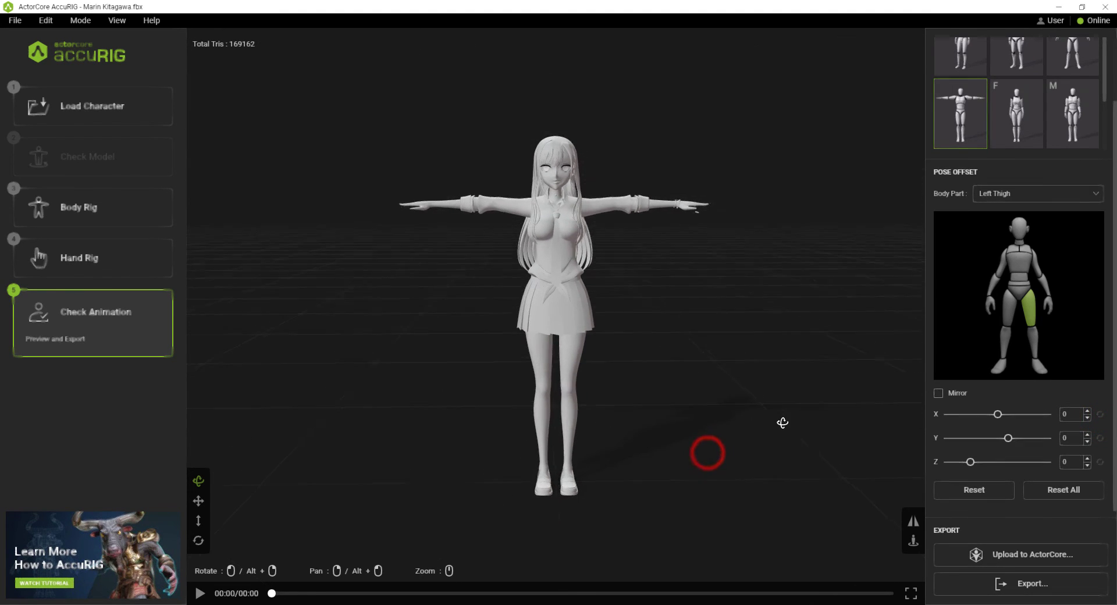
pyautogui.click(1036, 349)
pyautogui.moveTo(780, 436); pyautogui.dragTo(611, 443)
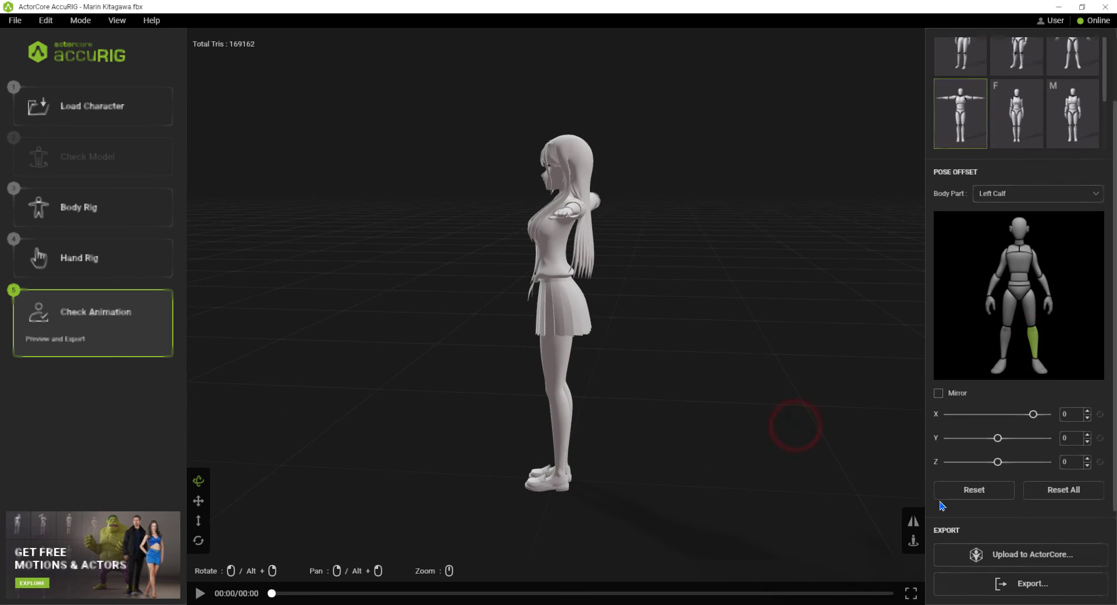
pyautogui.moveTo(1040, 416)
pyautogui.mouseDown()
pyautogui.moveTo(963, 416)
pyautogui.moveTo(989, 431)
pyautogui.moveTo(1036, 414)
pyautogui.mouseUp()
pyautogui.click(1032, 315)
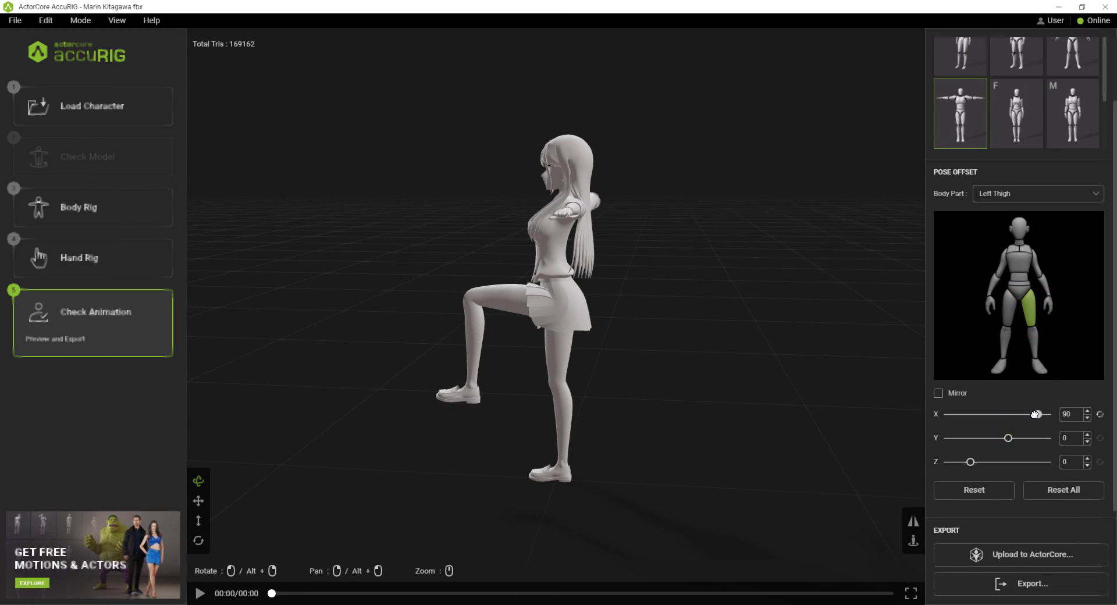
pyautogui.click(1100, 414)
pyautogui.click(1031, 342)
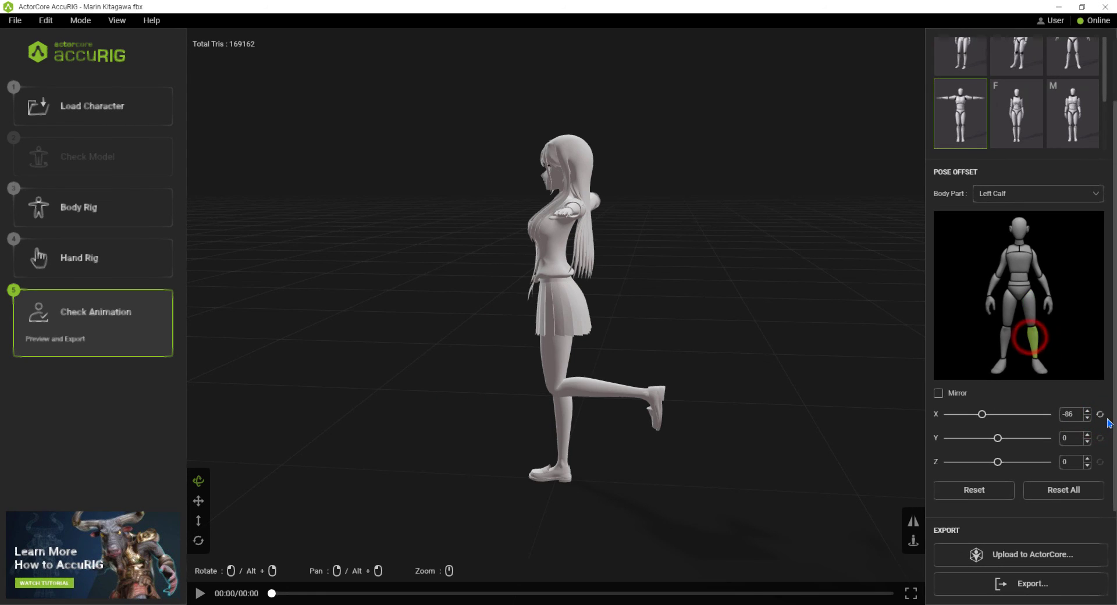
pyautogui.click(1101, 414)
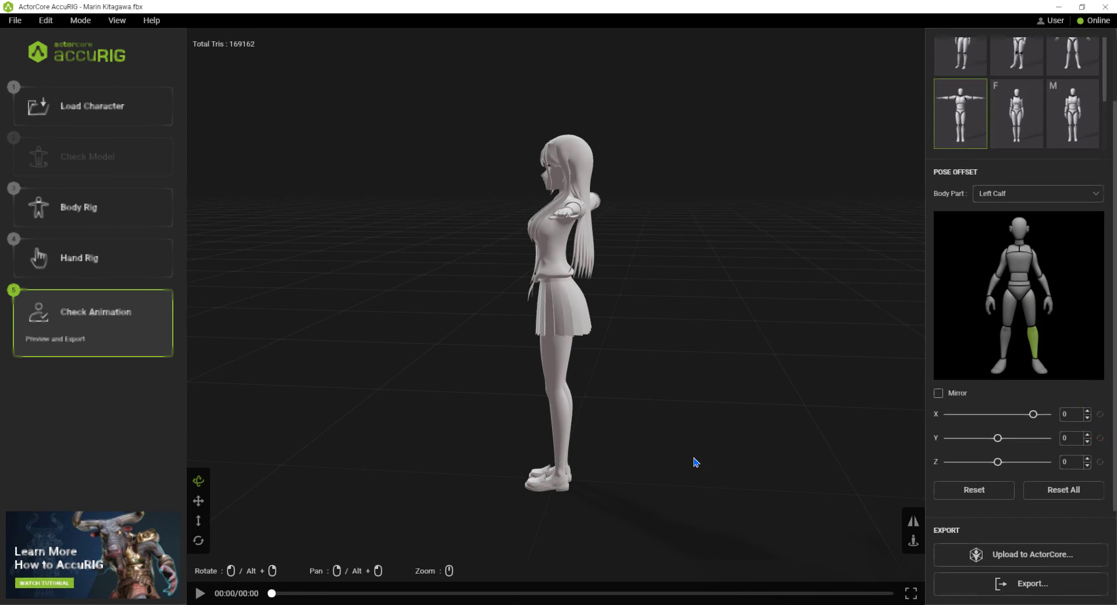
pyautogui.click(1034, 318)
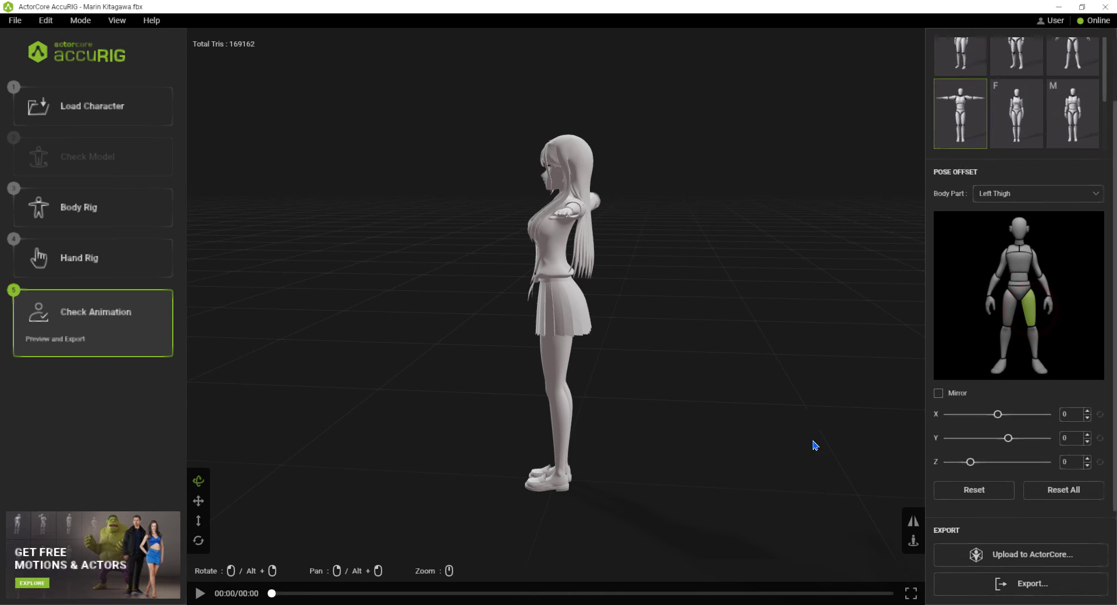
# Set up an FBX export of the rigged character with Blender as the target application and the max texture size kept at Original
pyautogui.click(198, 543)
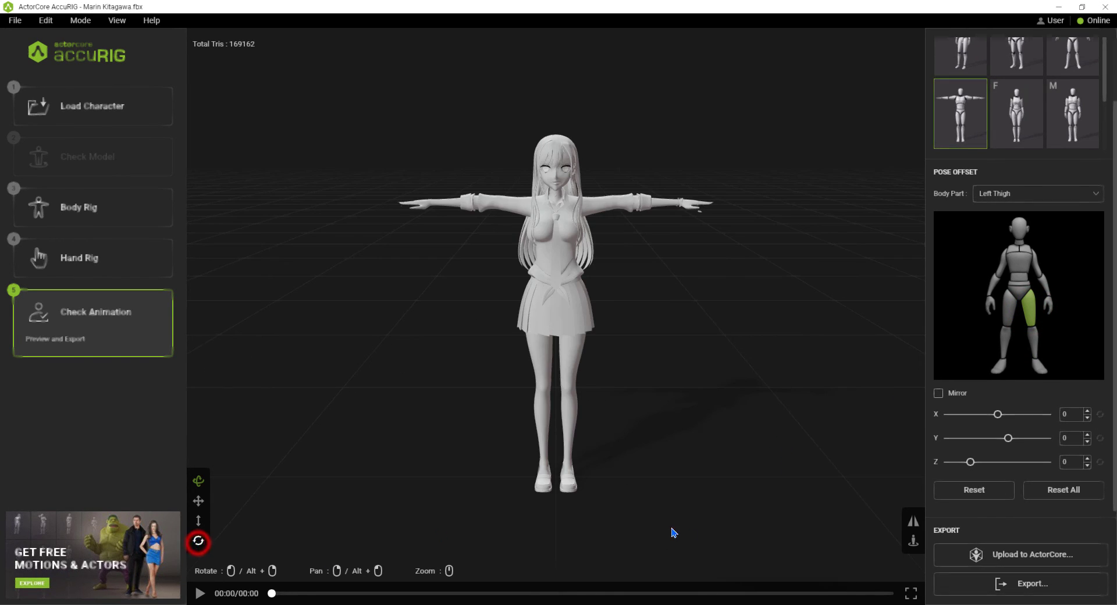
pyautogui.click(1024, 590)
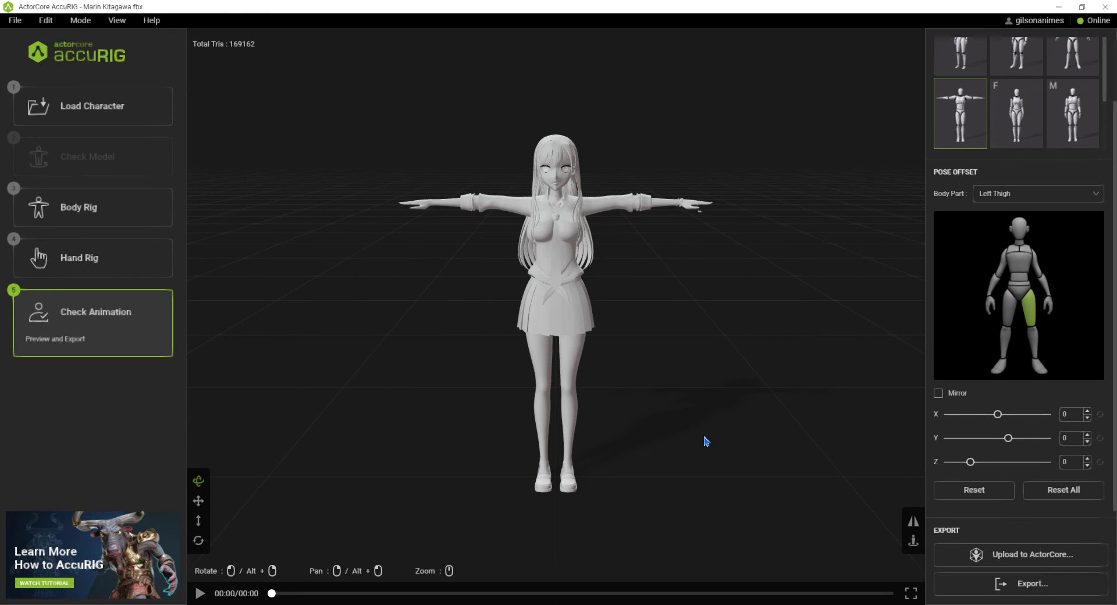
pyautogui.click(1031, 585)
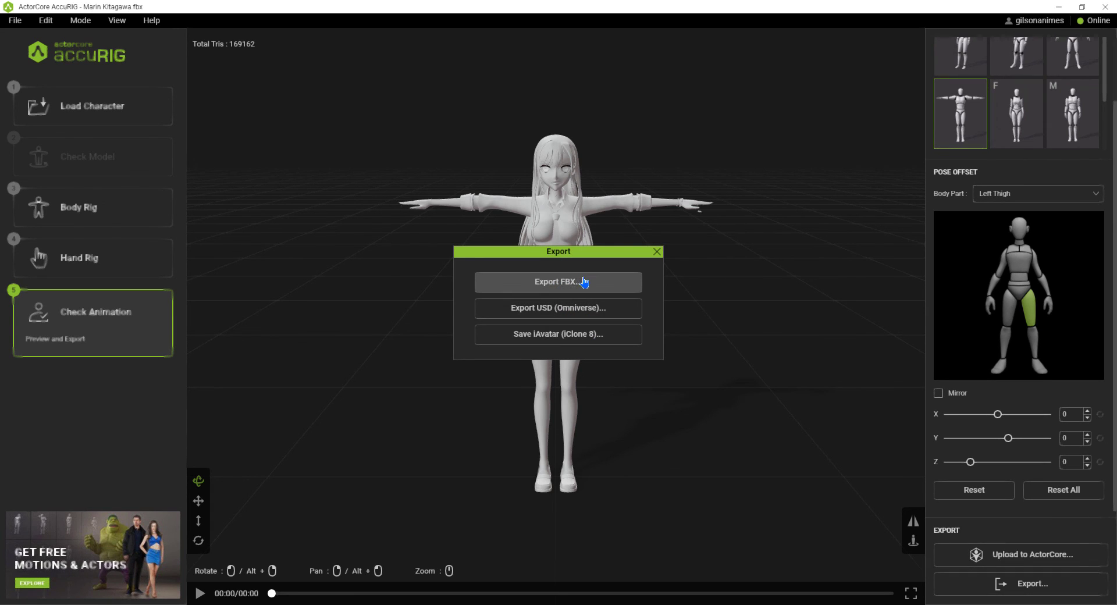
pyautogui.click(560, 284)
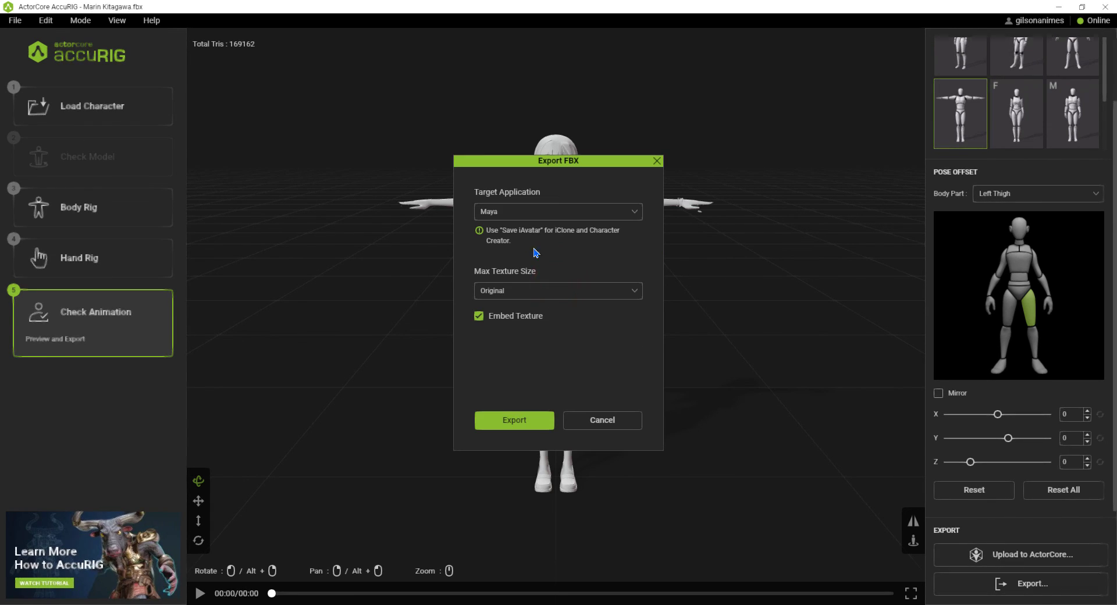
pyautogui.click(506, 211)
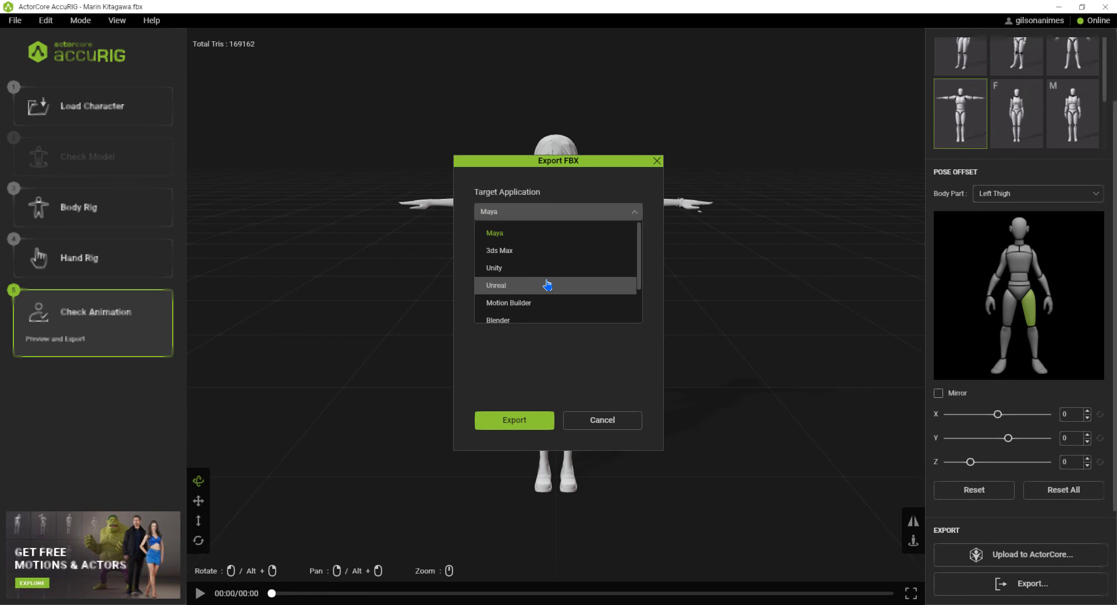
pyautogui.scroll(-1, 547, 284)
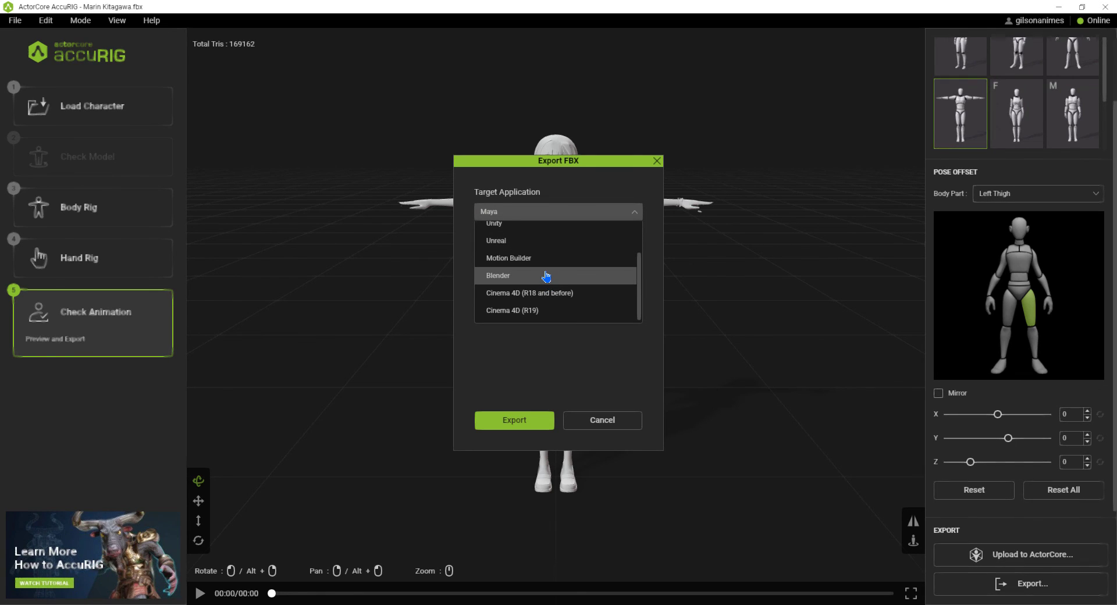
pyautogui.click(500, 279)
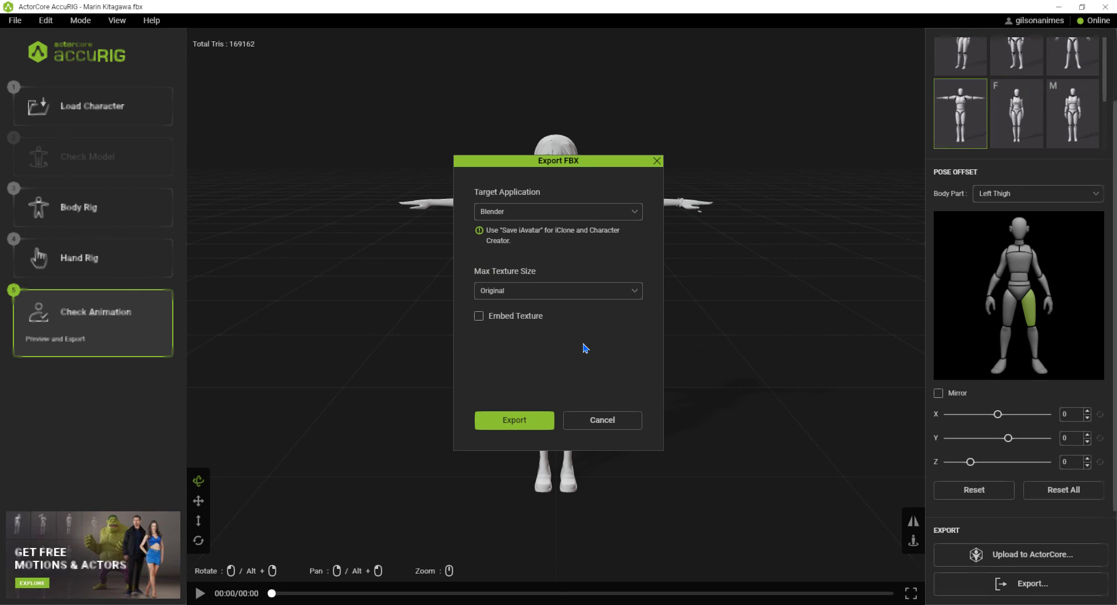
pyautogui.click(635, 293)
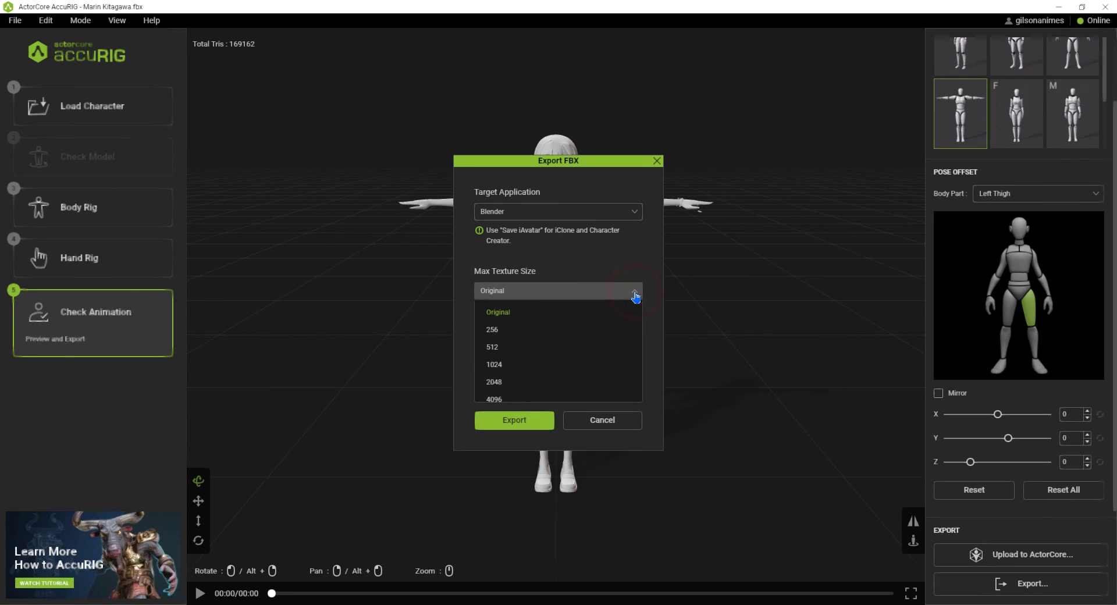
pyautogui.click(635, 293)
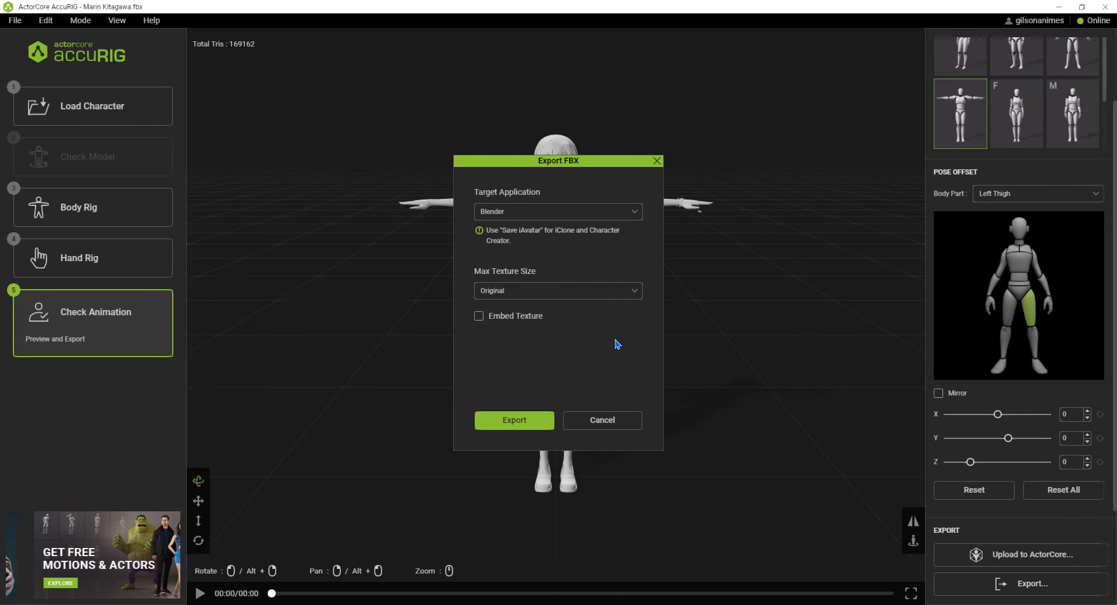
# Export the FBX into the Marin Kitagawa folder, adding "rigged" to the end of the suggested file name
pyautogui.click(510, 420)
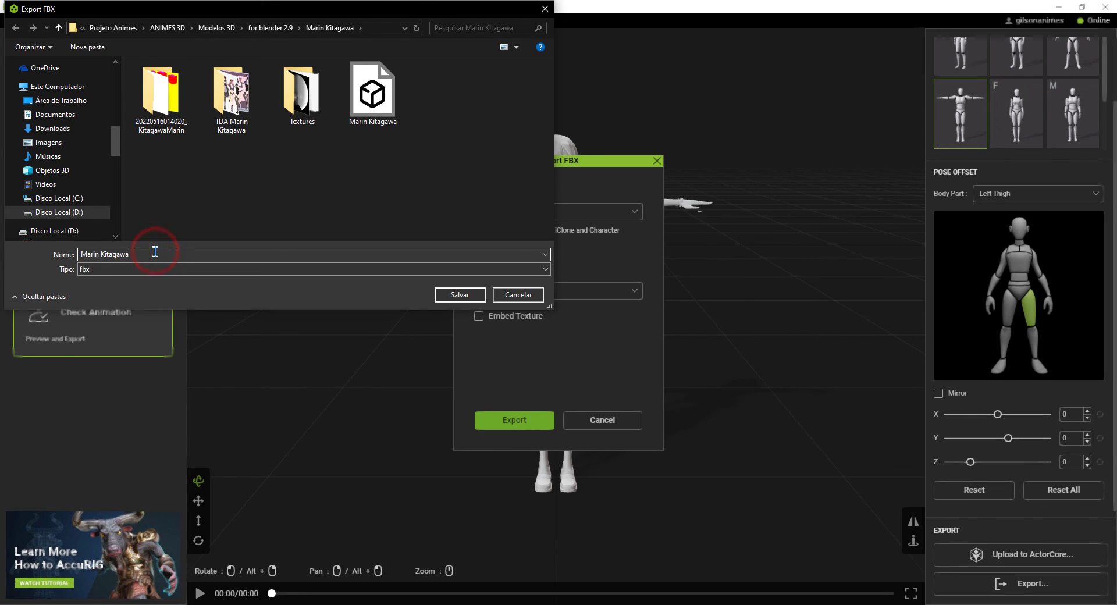
pyautogui.write('rigged')
pyautogui.click(456, 297)
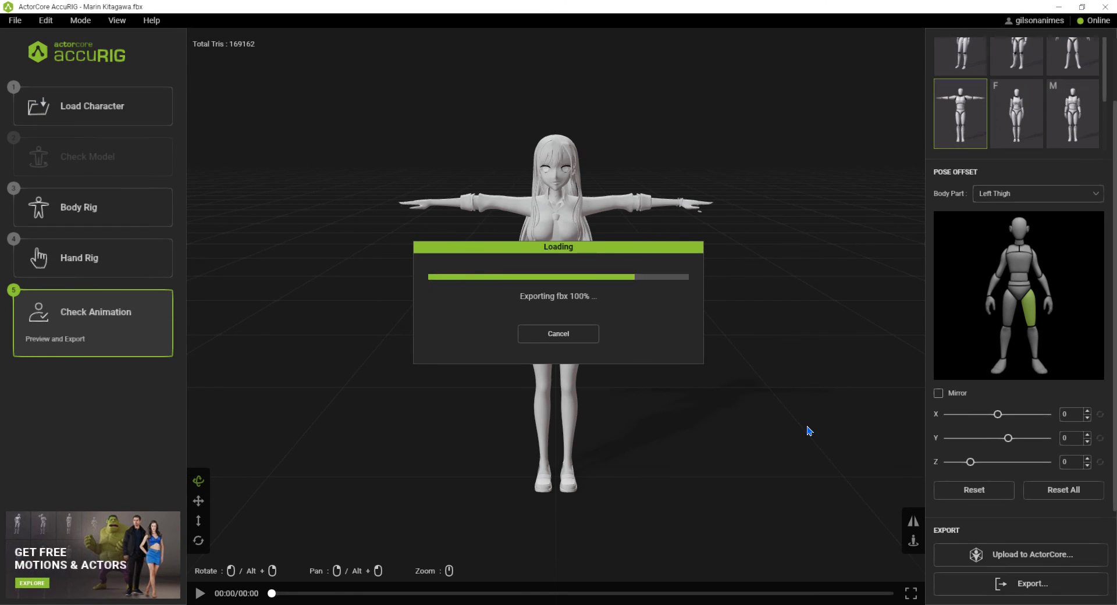